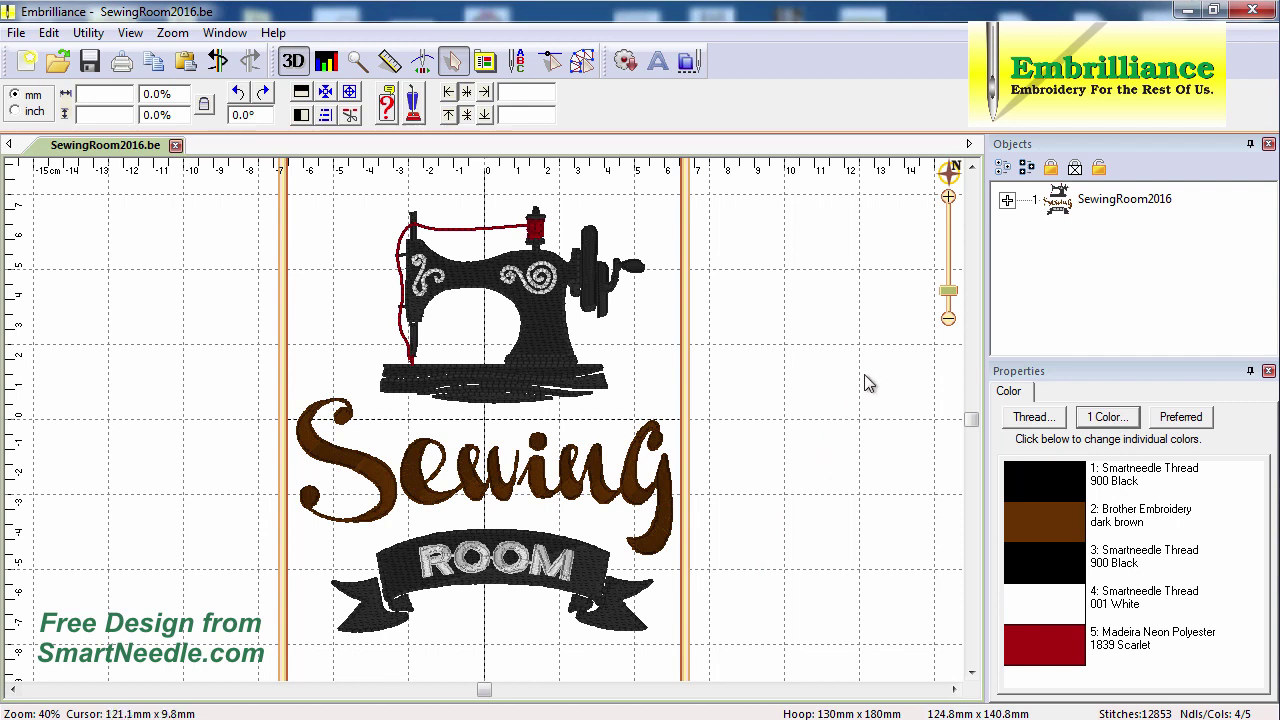
# Delete the dark brown 1:2 Sewing script, leaving the 106.3 x 140.8 mm machine and banner
pyautogui.click(1007, 202)
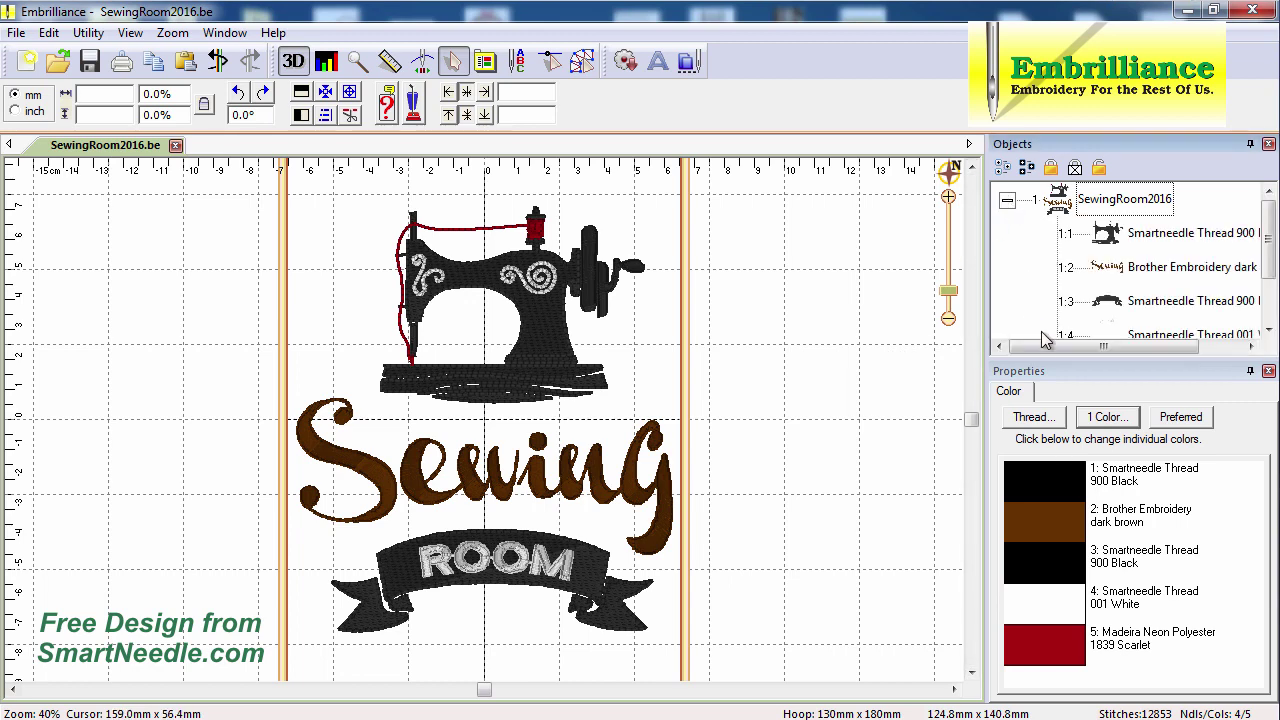
pyautogui.moveTo(1047, 444); pyautogui.dragTo(1047, 465)
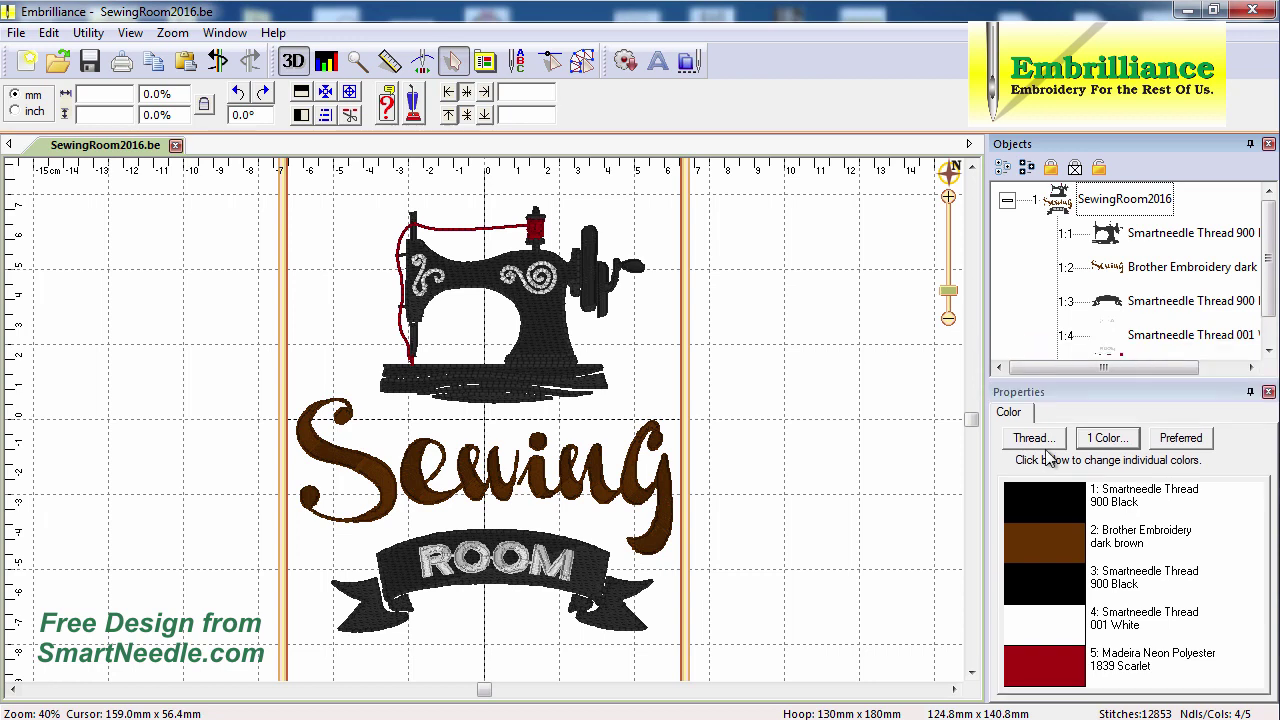
pyautogui.click(1105, 272)
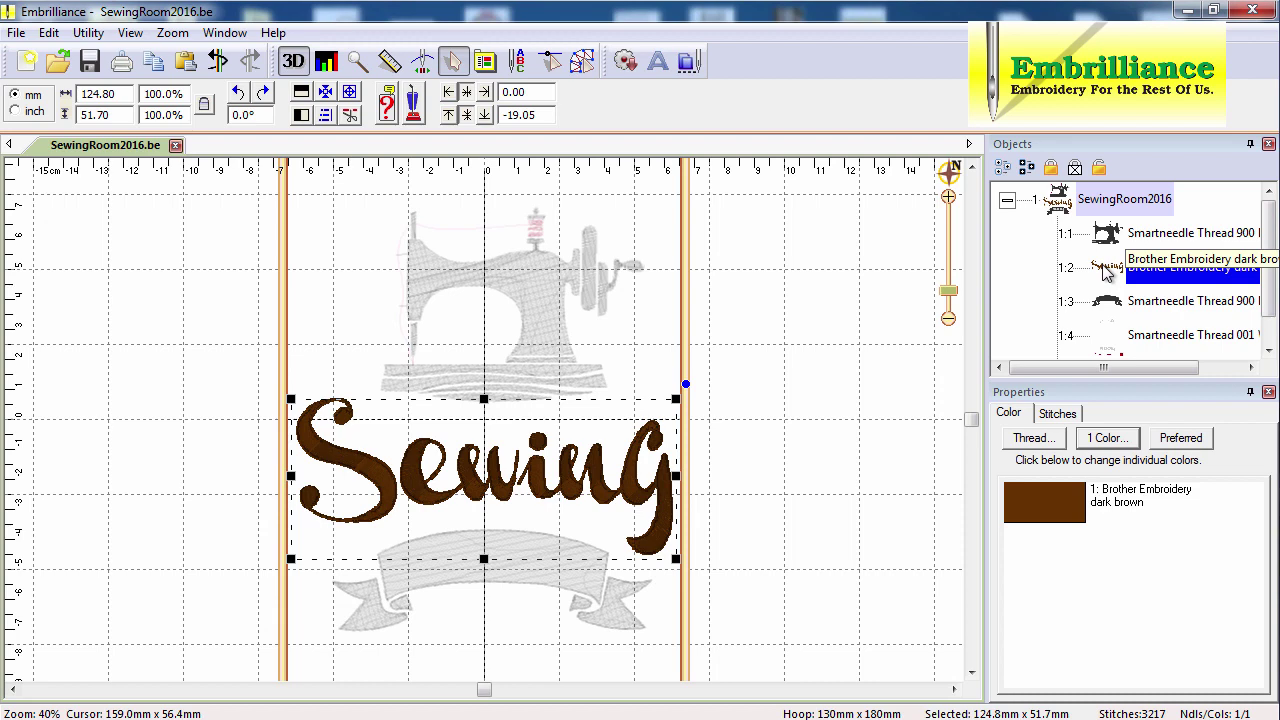
pyautogui.press('Delete')
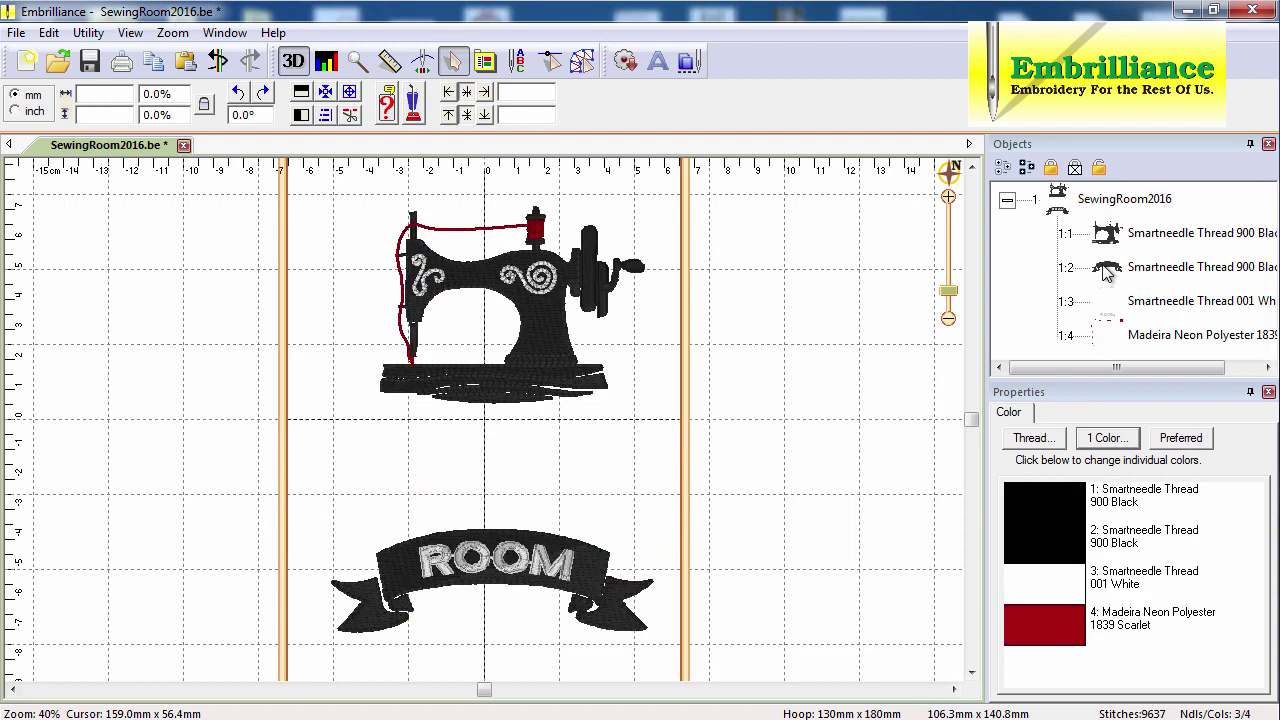
pyautogui.moveTo(951, 295); pyautogui.dragTo(955, 299)
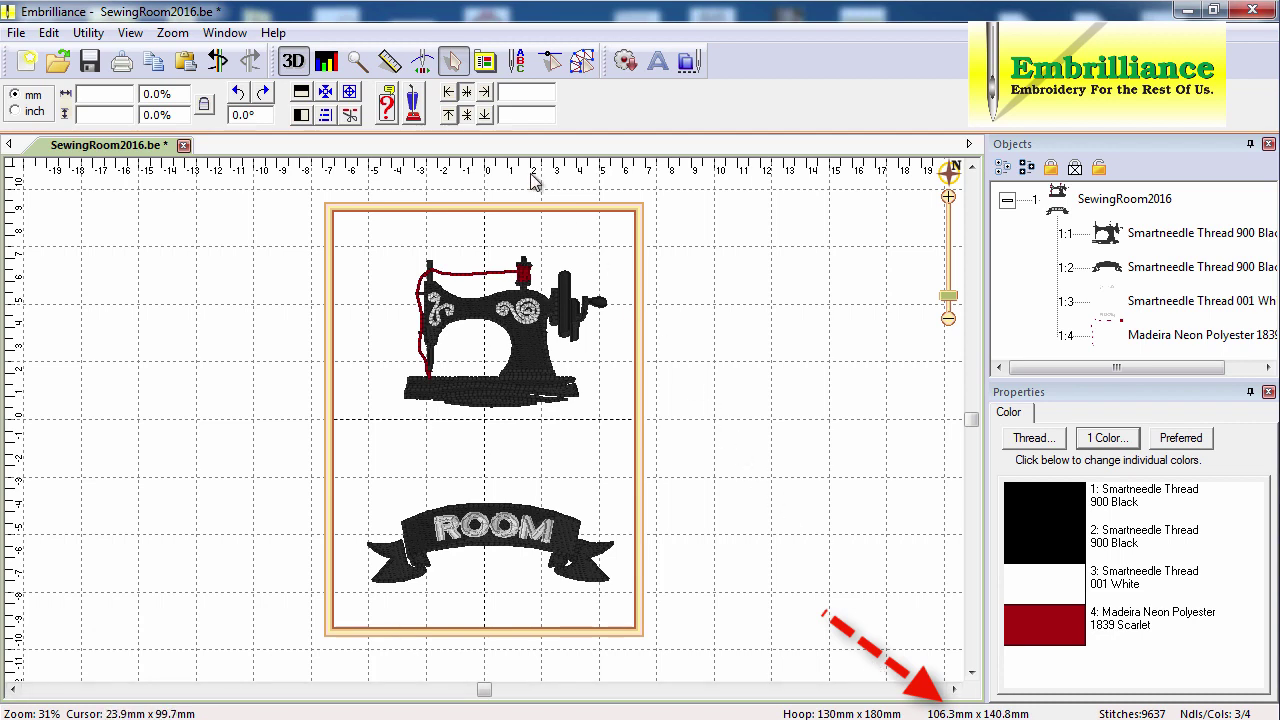
# Set the hoop to the PES 100 x 172 Large Hoop in Multi-Position style
pyautogui.click(492, 64)
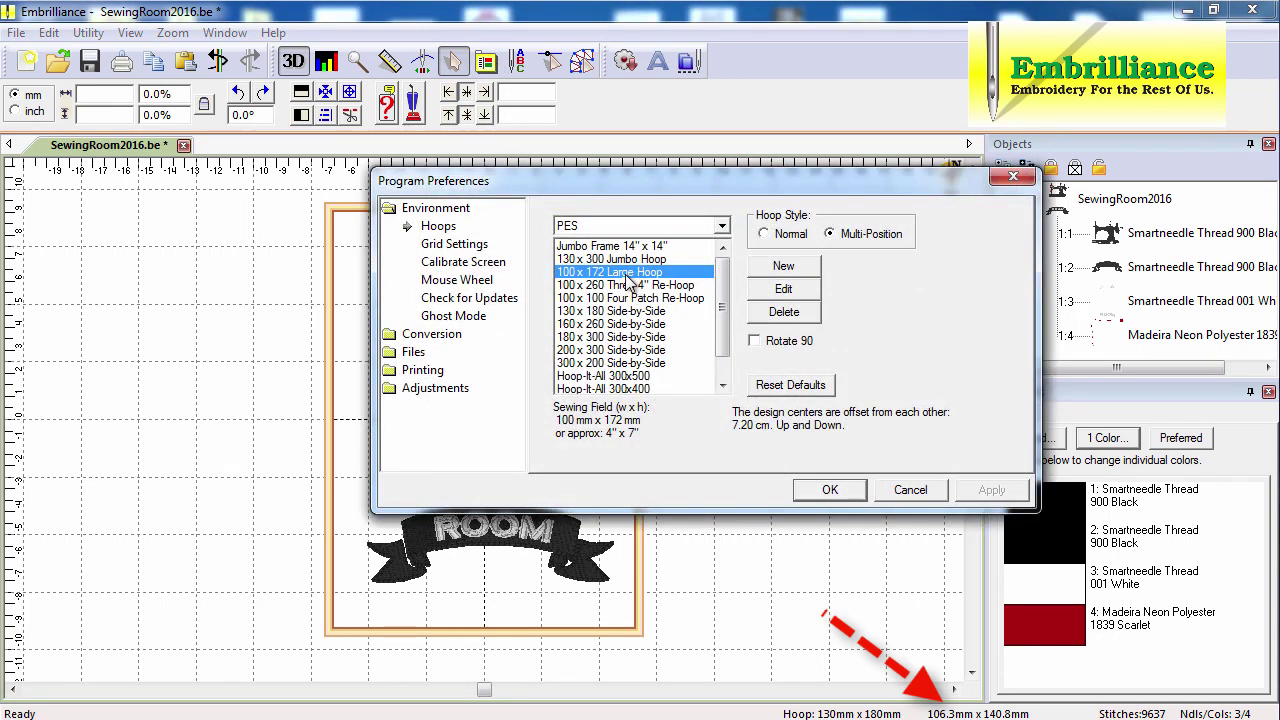
pyautogui.click(984, 495)
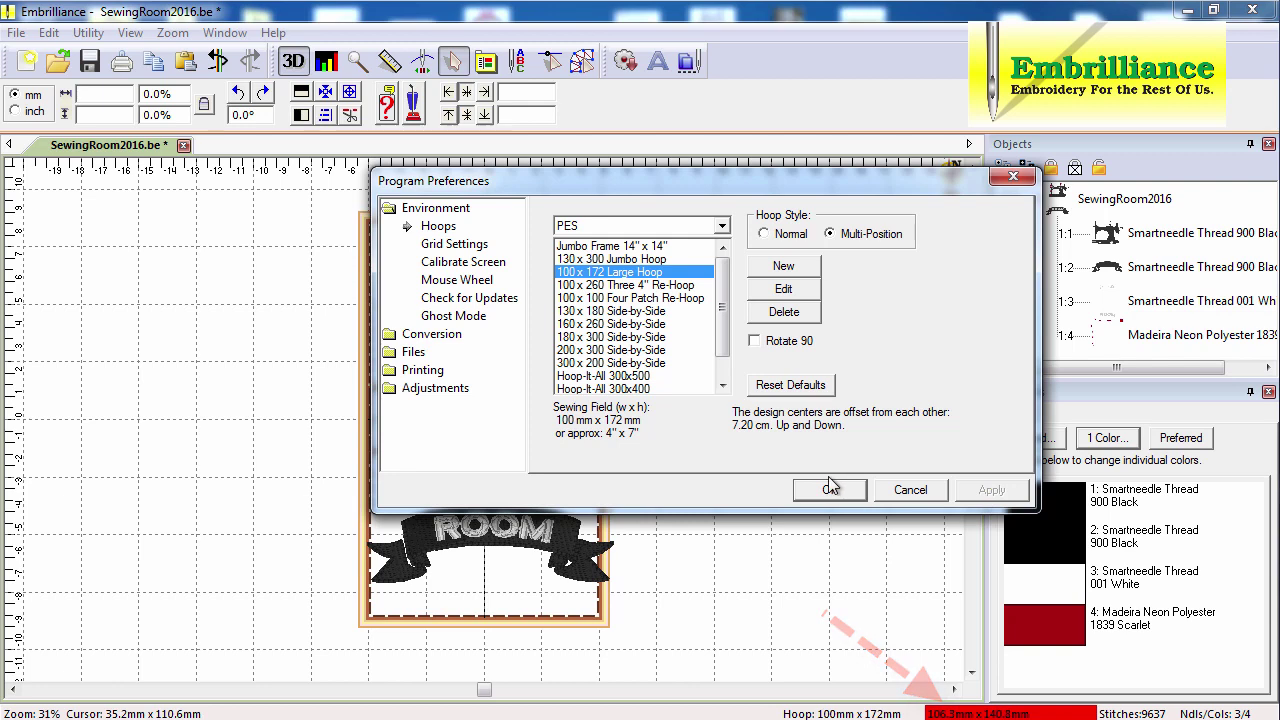
pyautogui.click(830, 490)
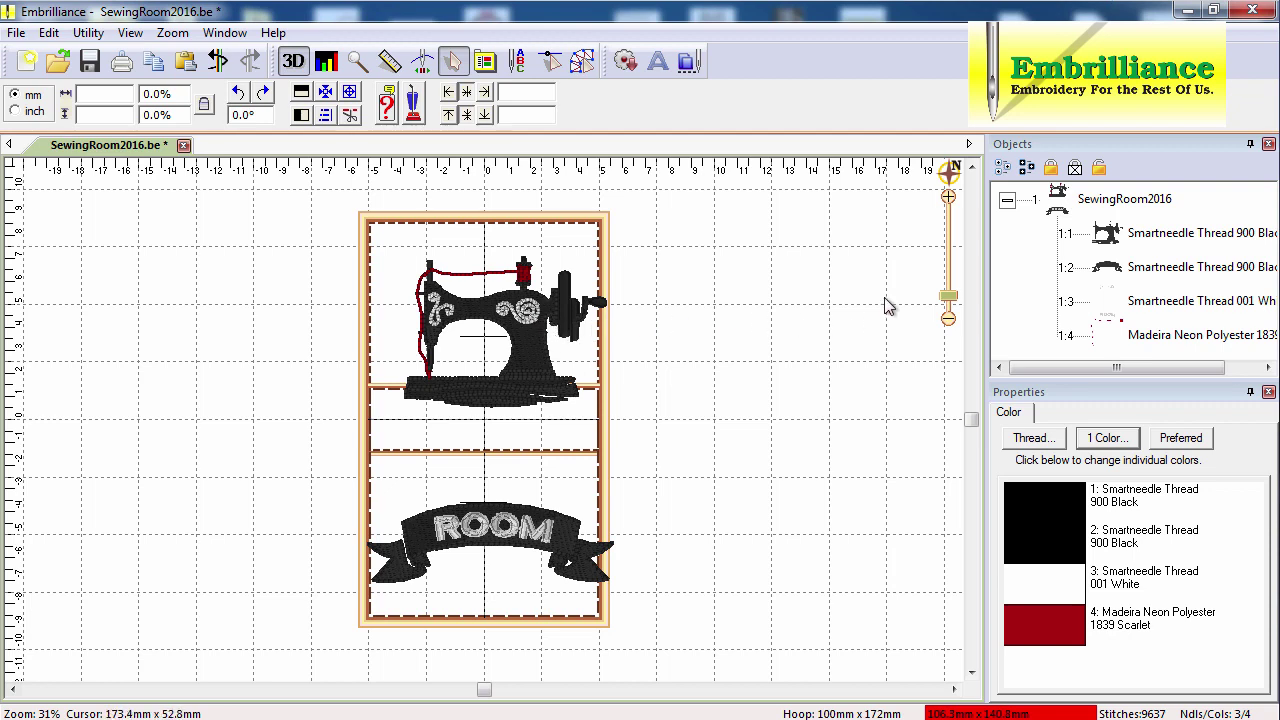
# Start the stitch simulator and scrub to just before the white and red stitches
pyautogui.moveTo(950, 297); pyautogui.dragTo(950, 291)
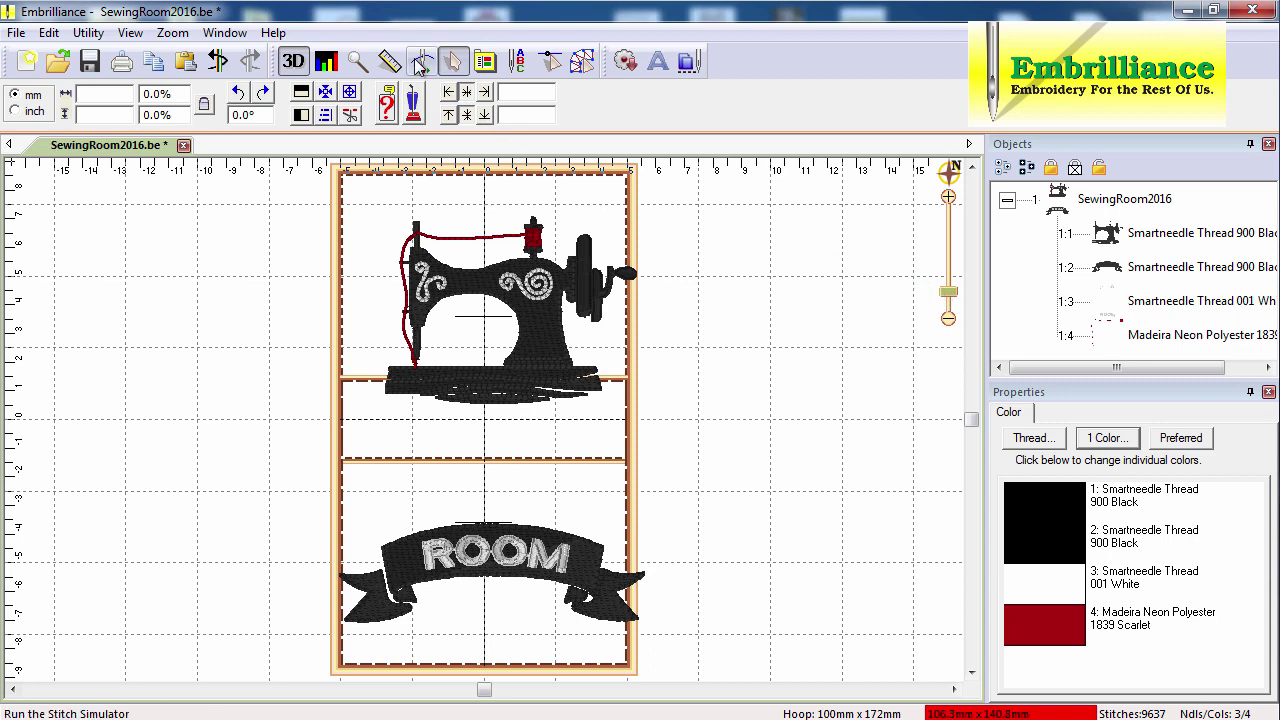
pyautogui.click(421, 63)
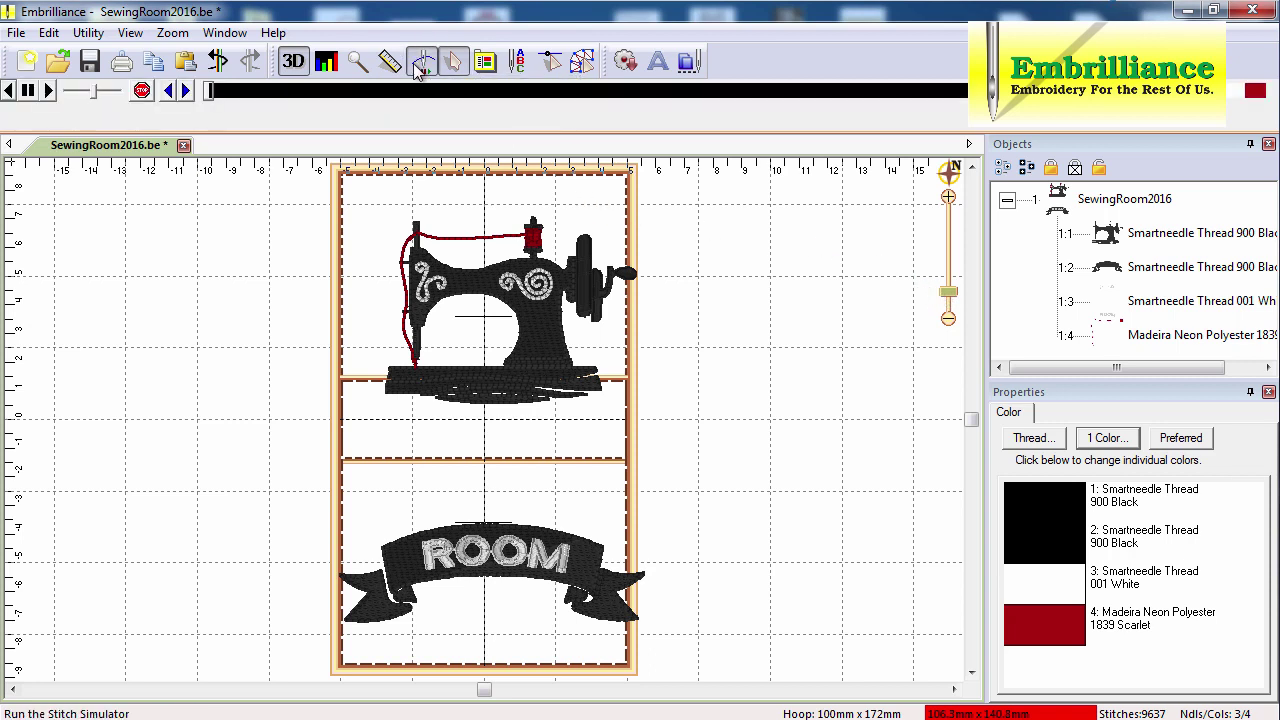
pyautogui.moveTo(211, 93); pyautogui.dragTo(966, 115)
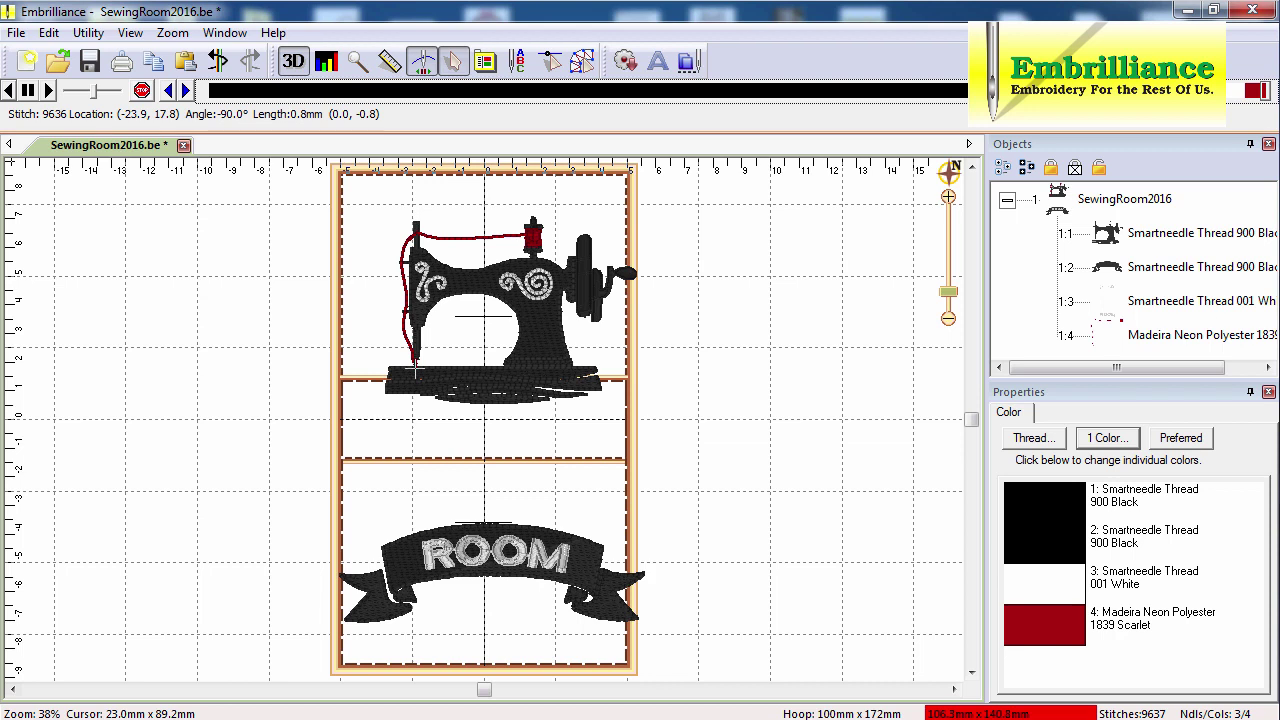
pyautogui.moveTo(966, 115); pyautogui.dragTo(858, 115)
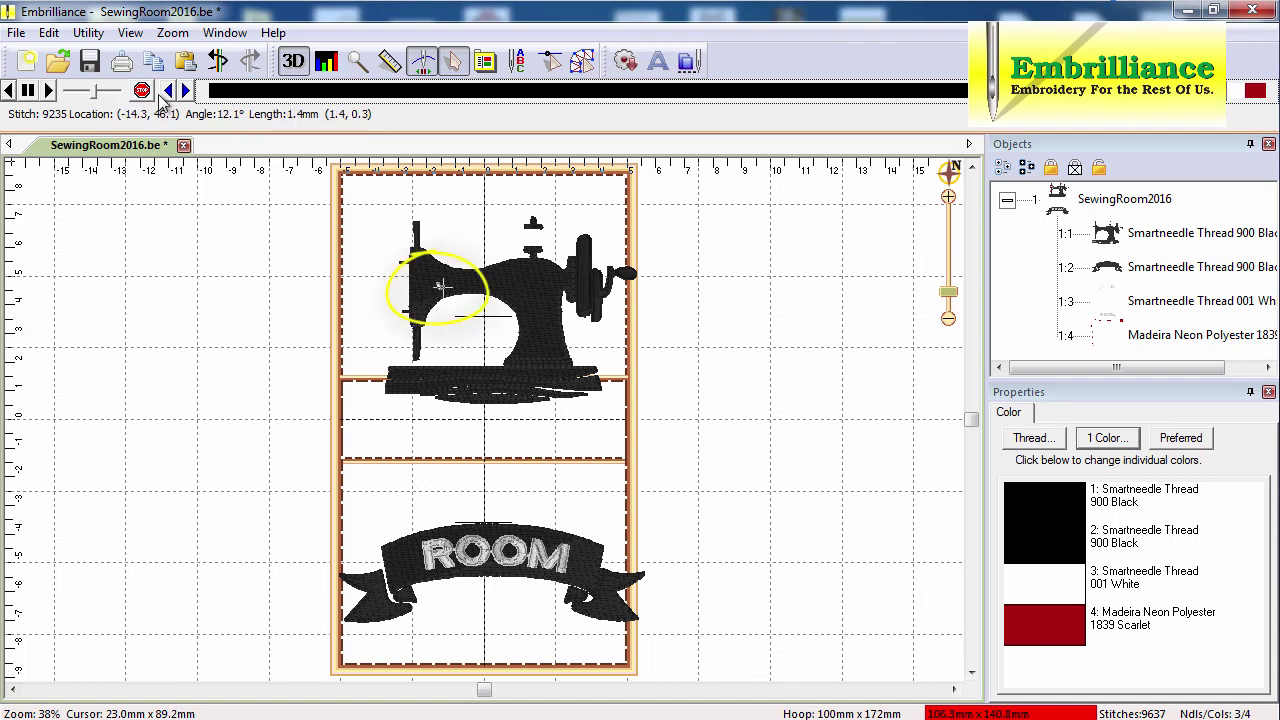
# Step back to stitch 9223 and insert a new thread colour change there
pyautogui.click(169, 90)
pyautogui.click(169, 90)
pyautogui.click(169, 90)
pyautogui.click(169, 90)
pyautogui.click(169, 90)
pyautogui.click(169, 90)
pyautogui.click(169, 90)
pyautogui.click(169, 90)
pyautogui.click(169, 90)
pyautogui.click(169, 90)
pyautogui.click(169, 90)
pyautogui.click(169, 90)
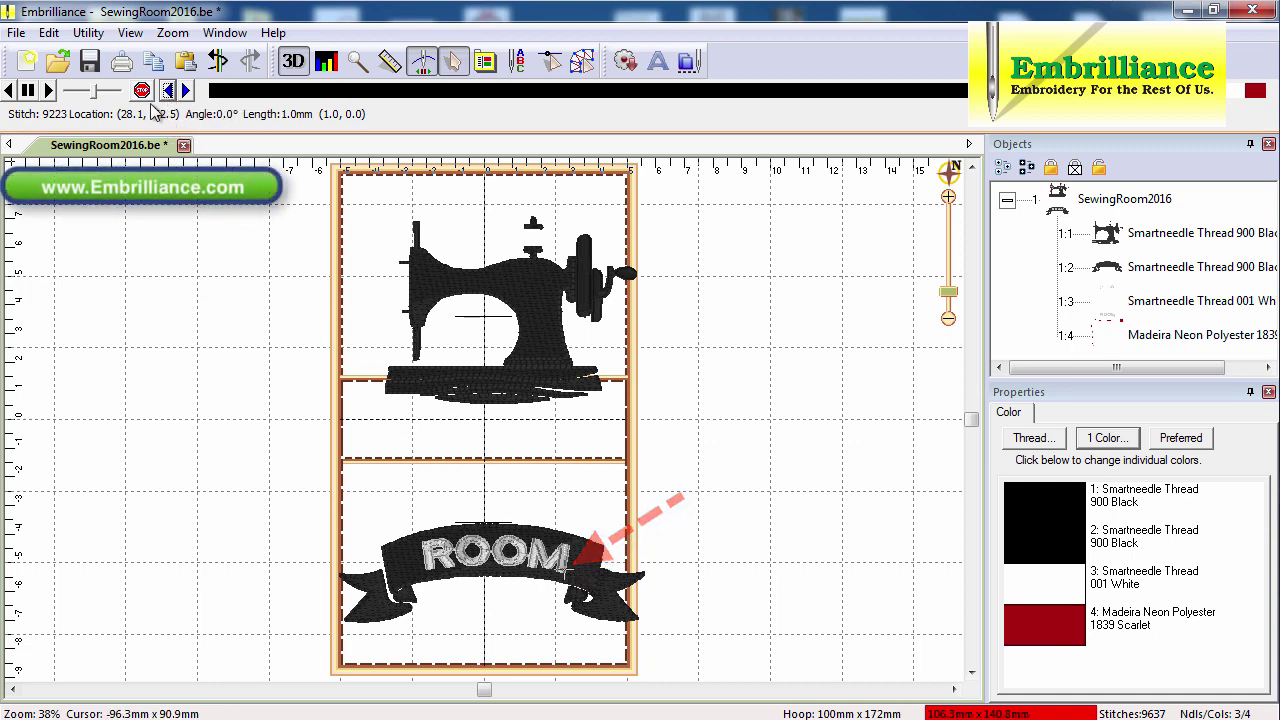
pyautogui.hotkey('ctrl', 't')
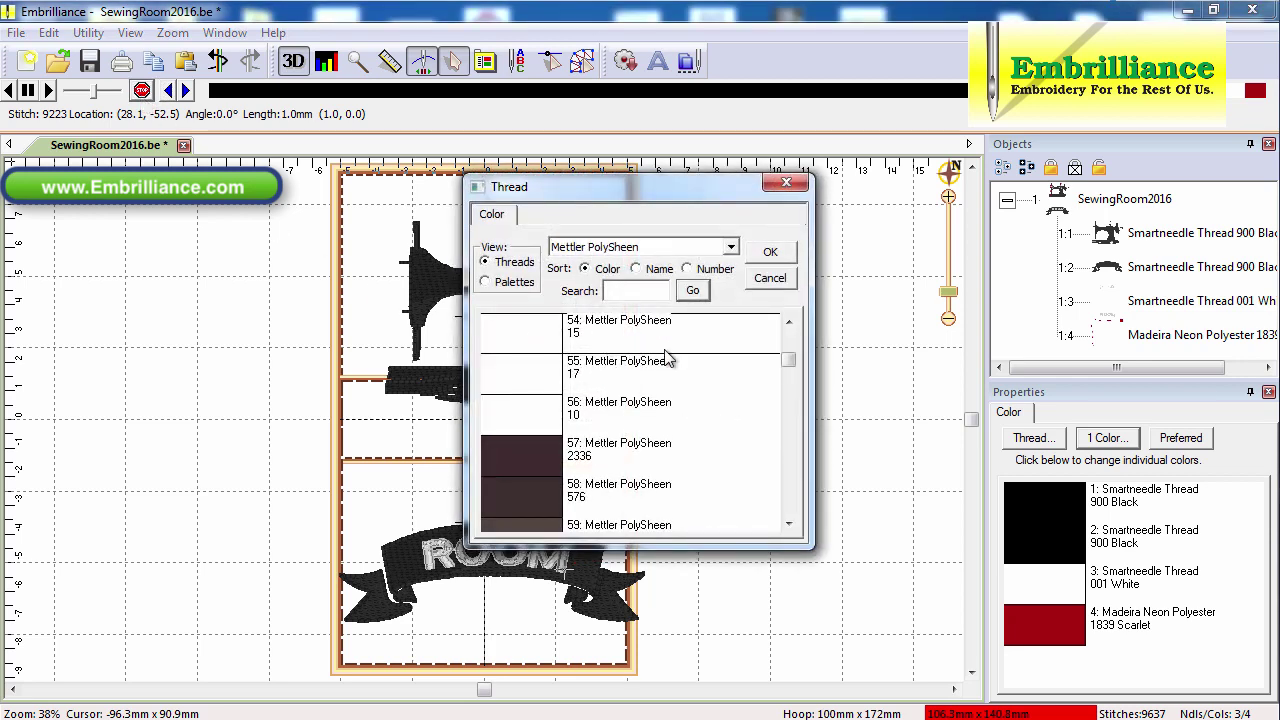
# Assign Mettler PolySheen 822 gold as the new thread colour
pyautogui.moveTo(790, 363); pyautogui.dragTo(793, 420)
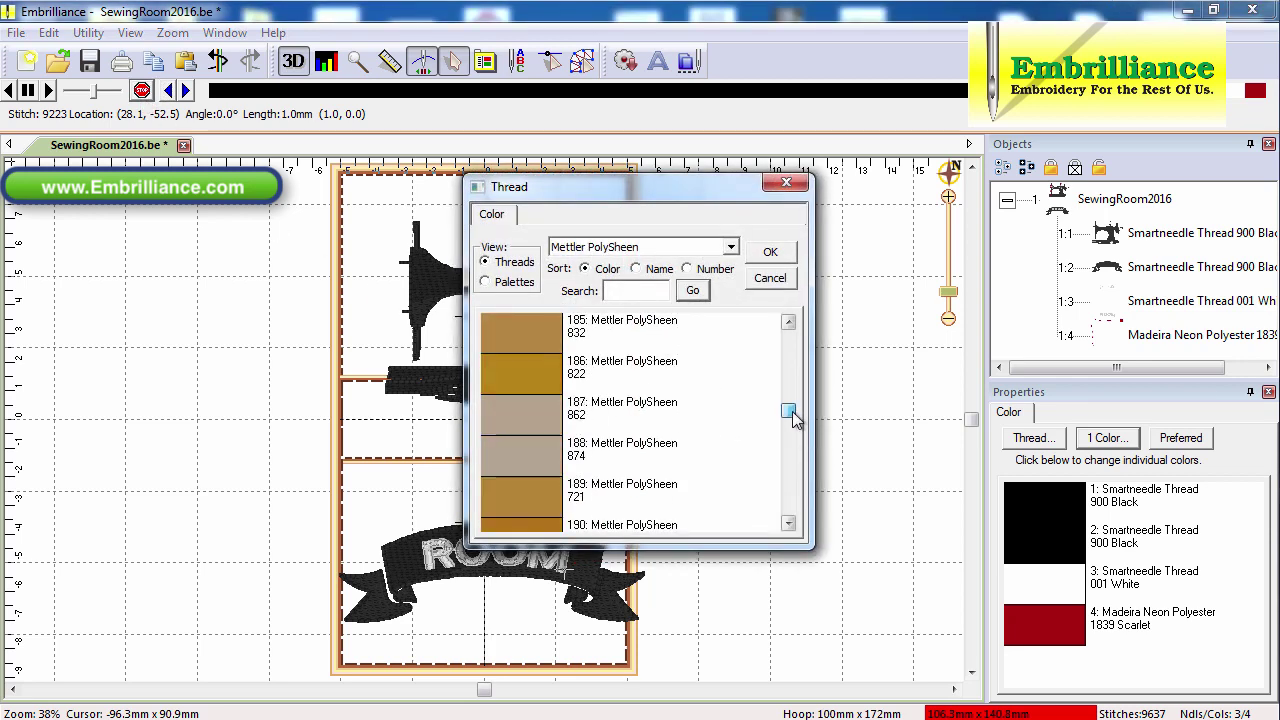
pyautogui.click(528, 378)
pyautogui.click(772, 256)
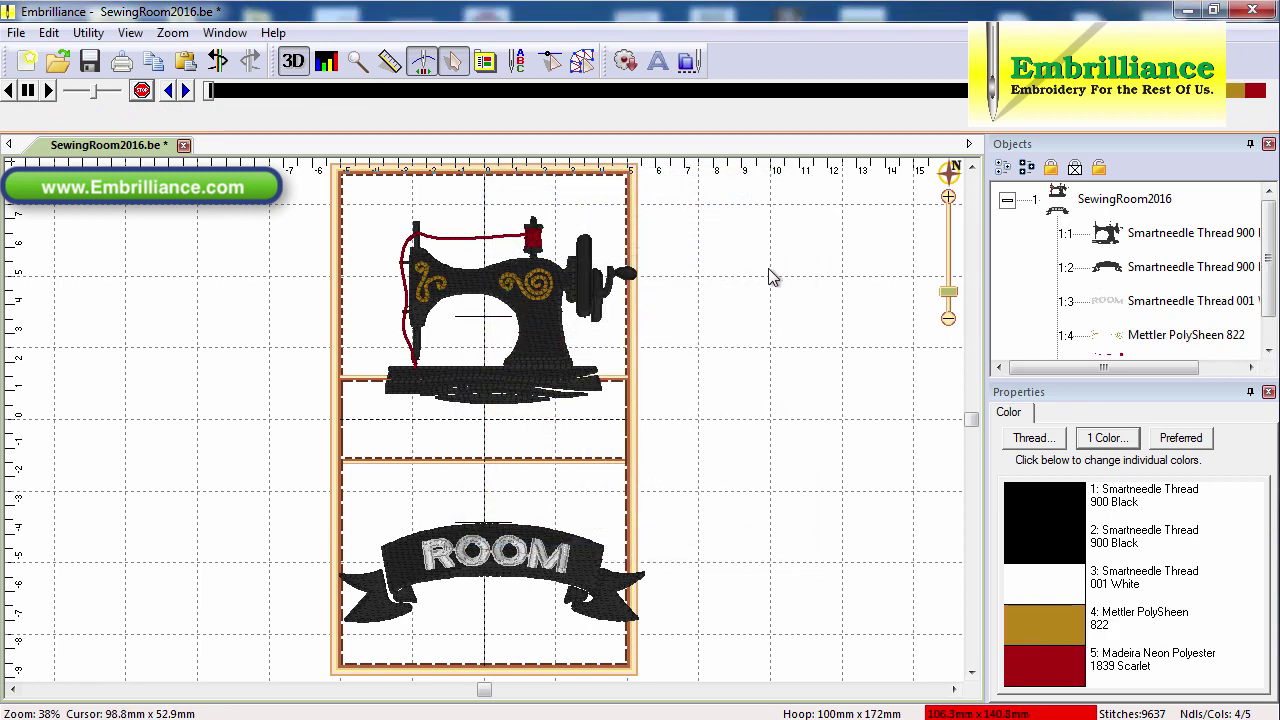
# Check the white ROOM lettering and gold swirls rows, then select the whole design
pyautogui.click(1113, 306)
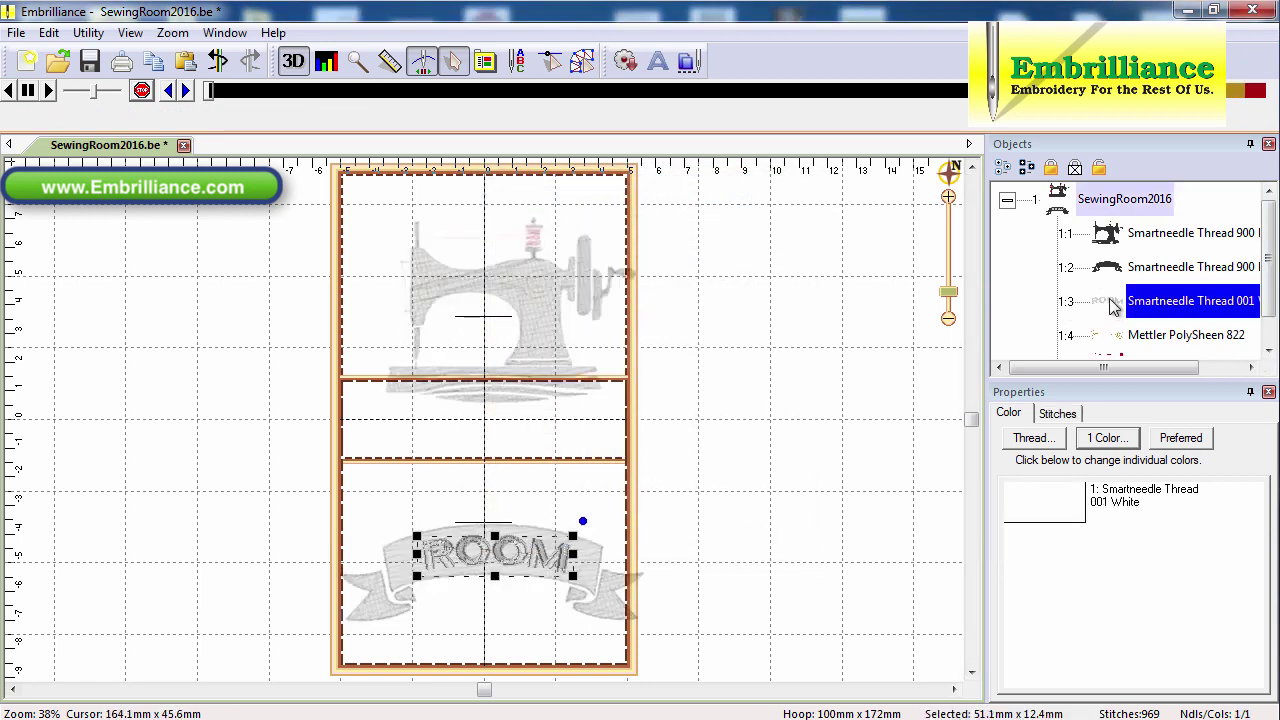
pyautogui.click(1117, 338)
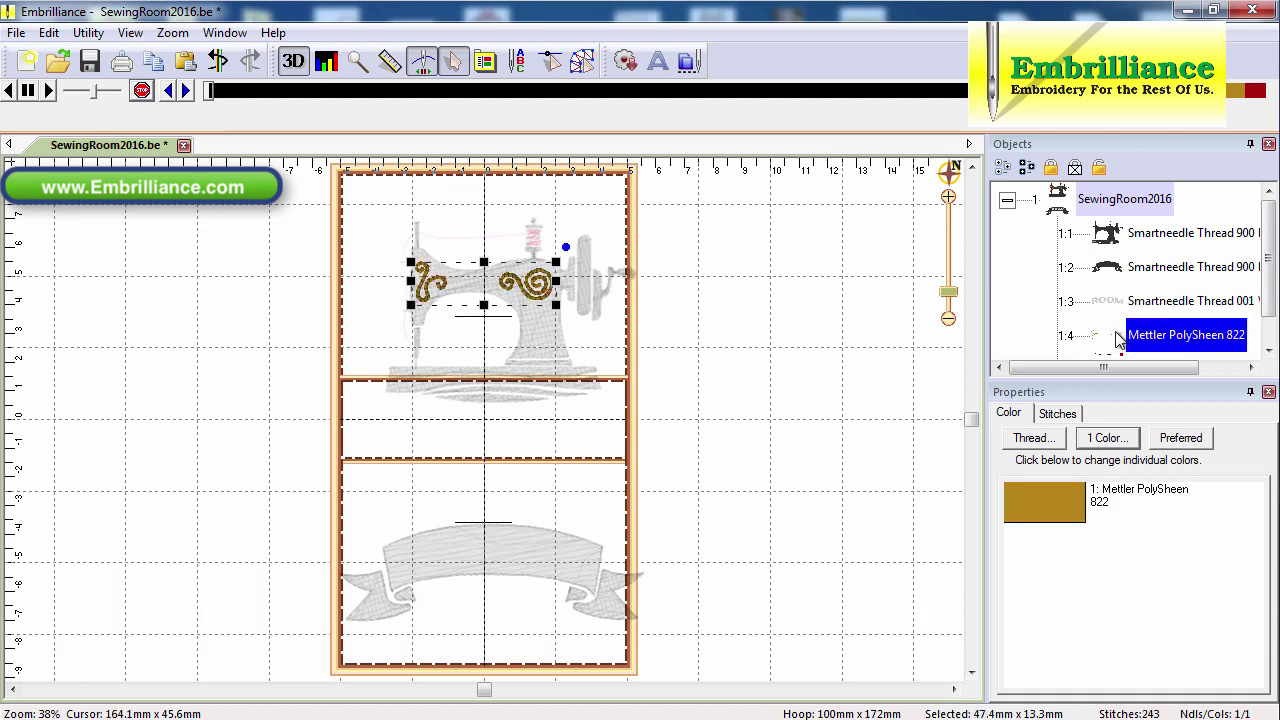
pyautogui.click(671, 582)
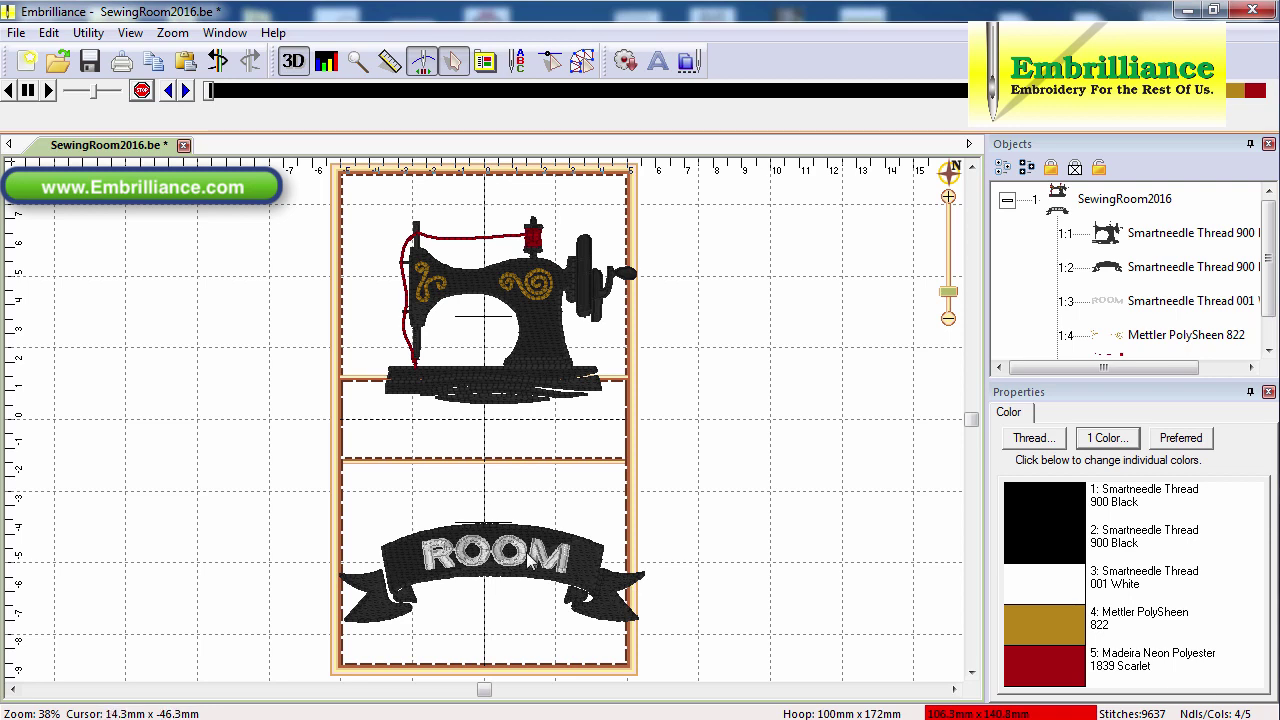
pyautogui.moveTo(686, 502); pyautogui.dragTo(303, 666)
pyautogui.click(422, 572)
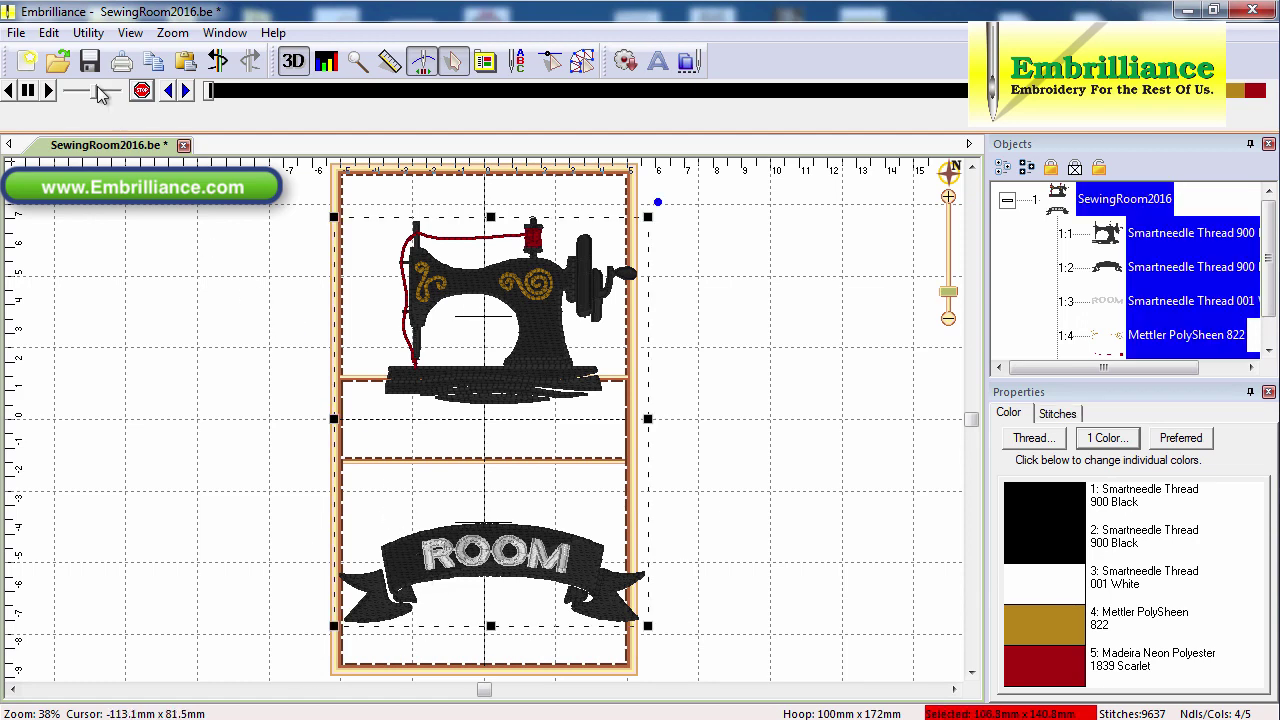
# Ungroup the design into separate pieces and turn off the stitch simulator
pyautogui.click(49, 33)
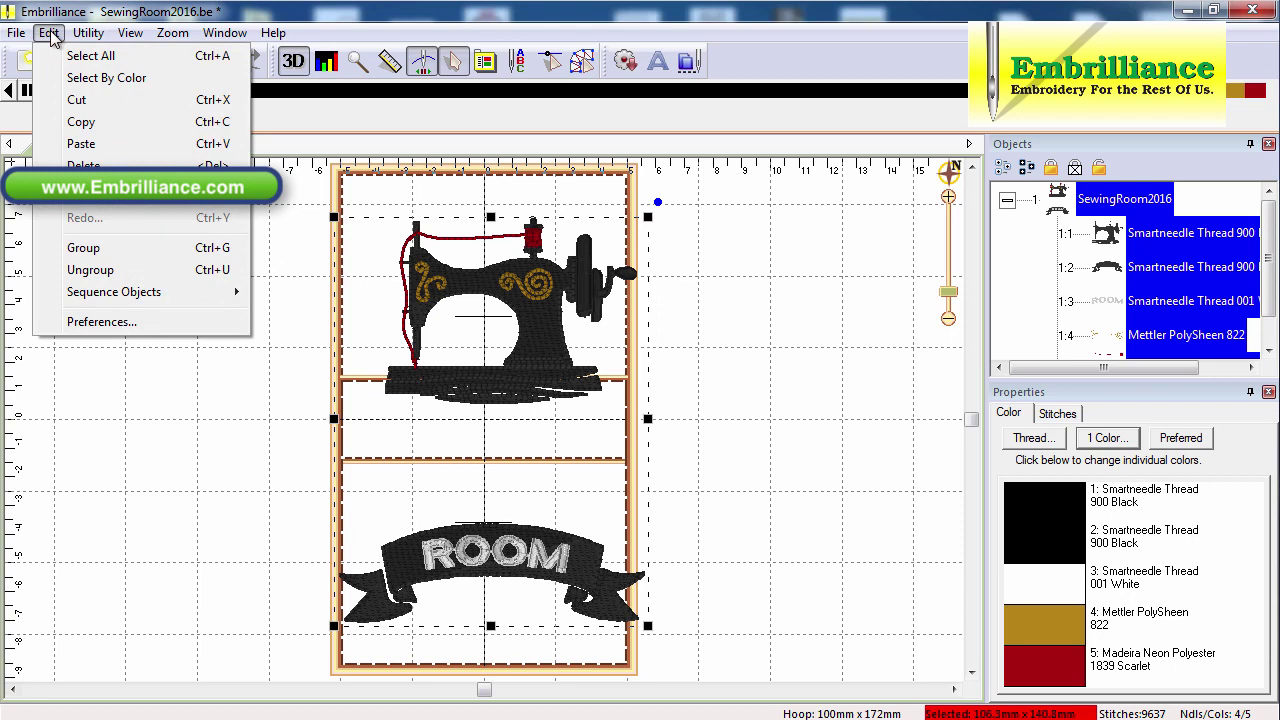
pyautogui.click(86, 271)
pyautogui.click(90, 319)
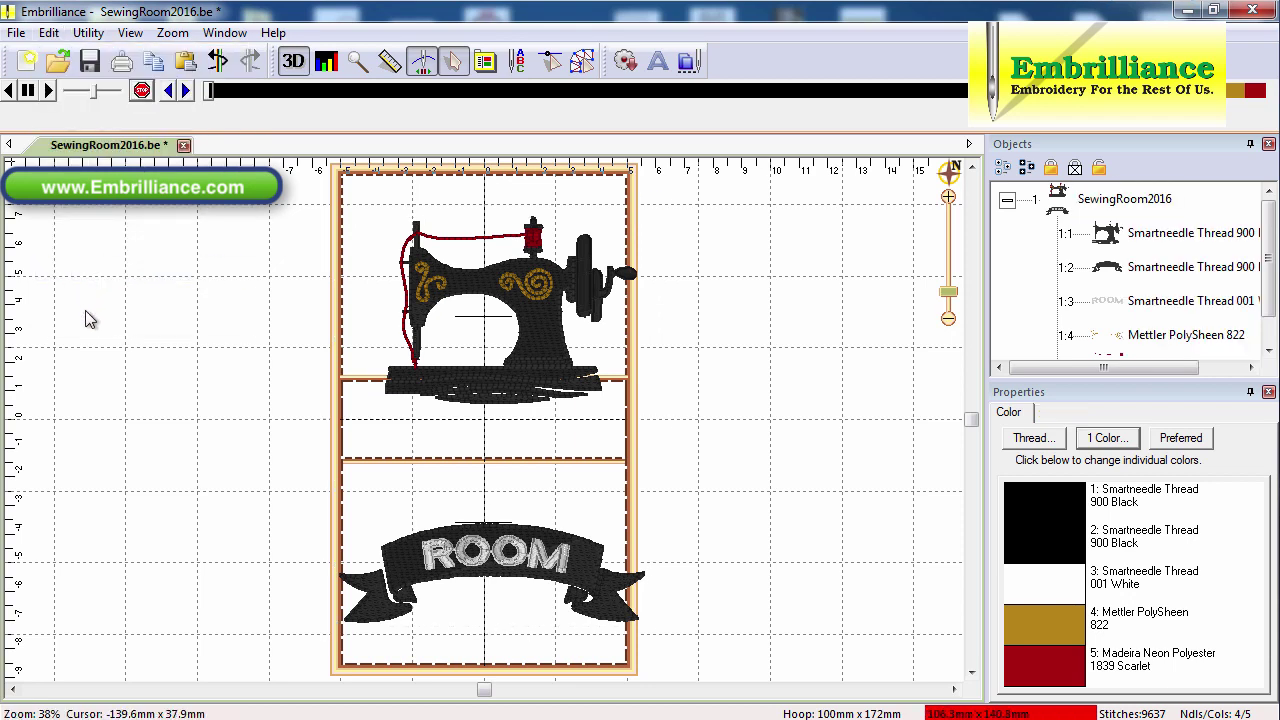
pyautogui.click(423, 64)
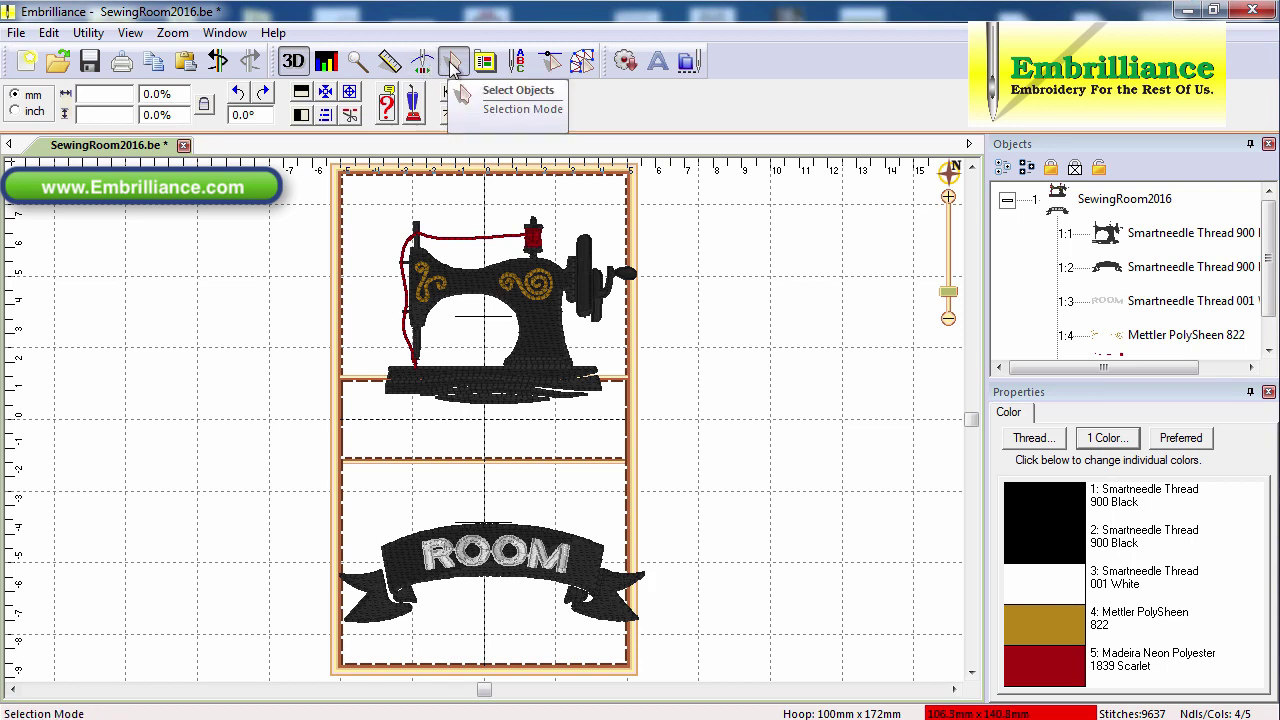
# Group the ROOM banner and its lettering into a single object
pyautogui.click(452, 64)
pyautogui.moveTo(242, 479); pyautogui.dragTo(669, 645)
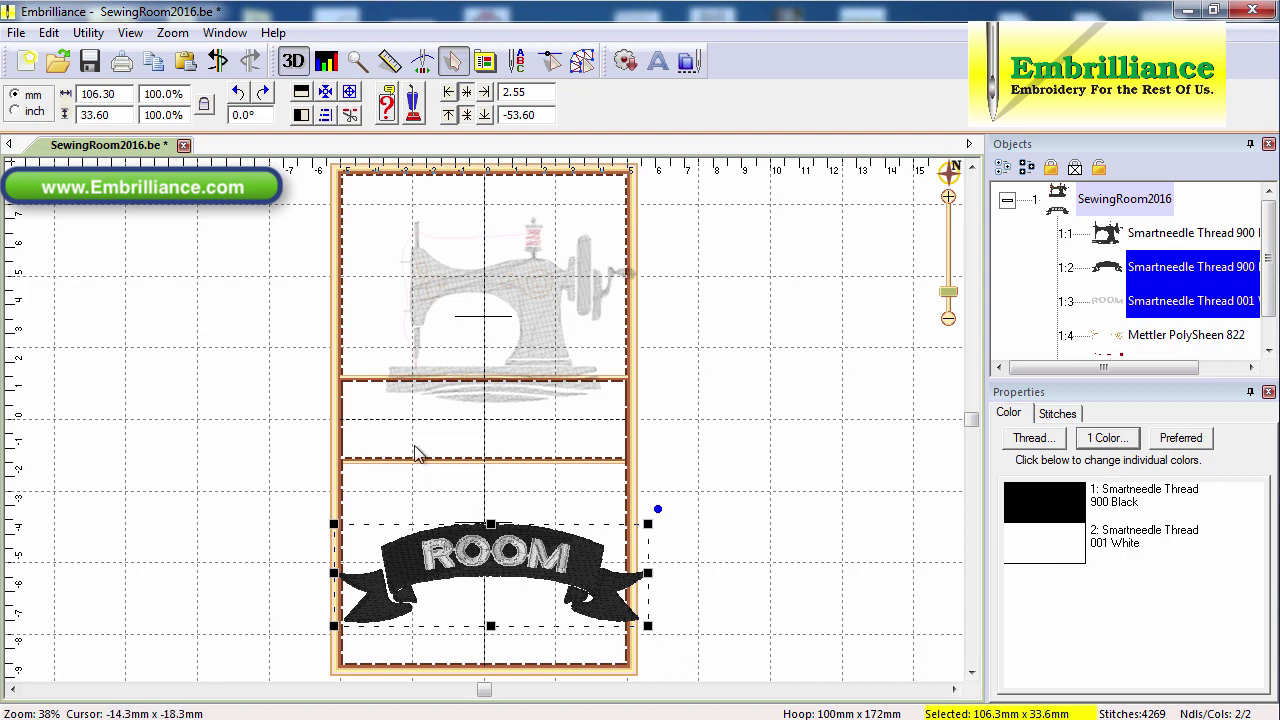
pyautogui.click(50, 33)
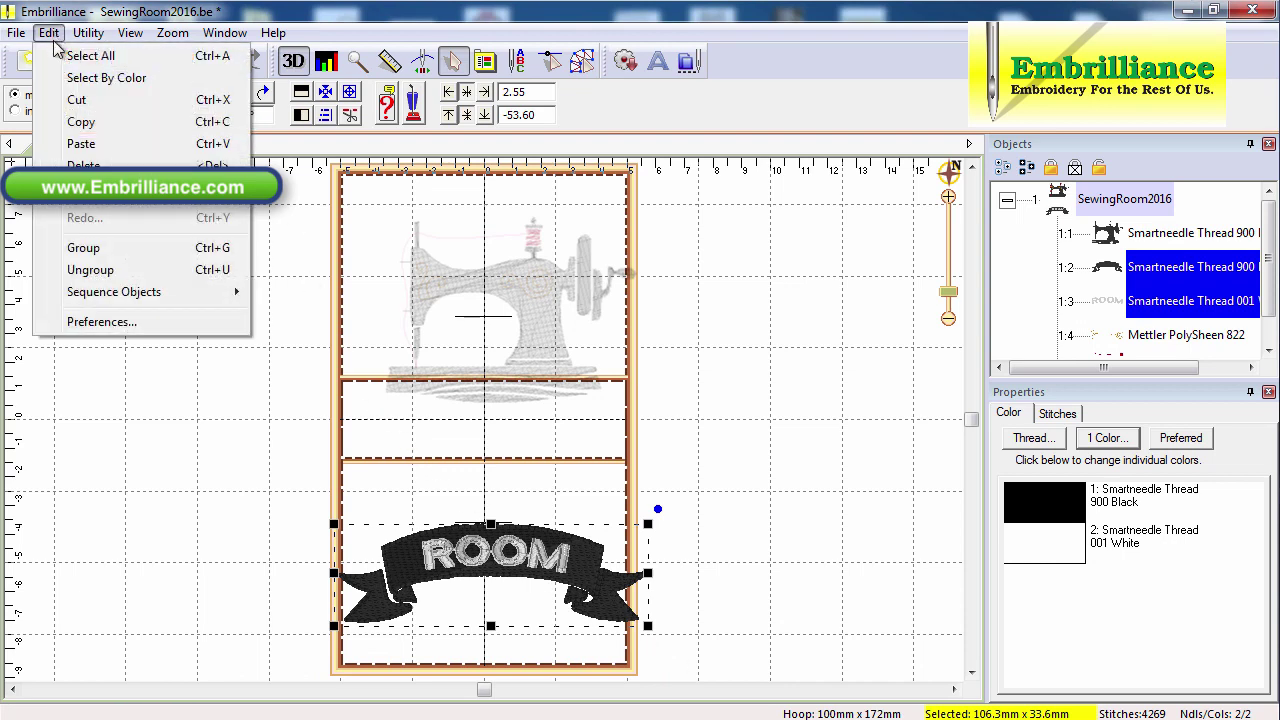
pyautogui.click(86, 249)
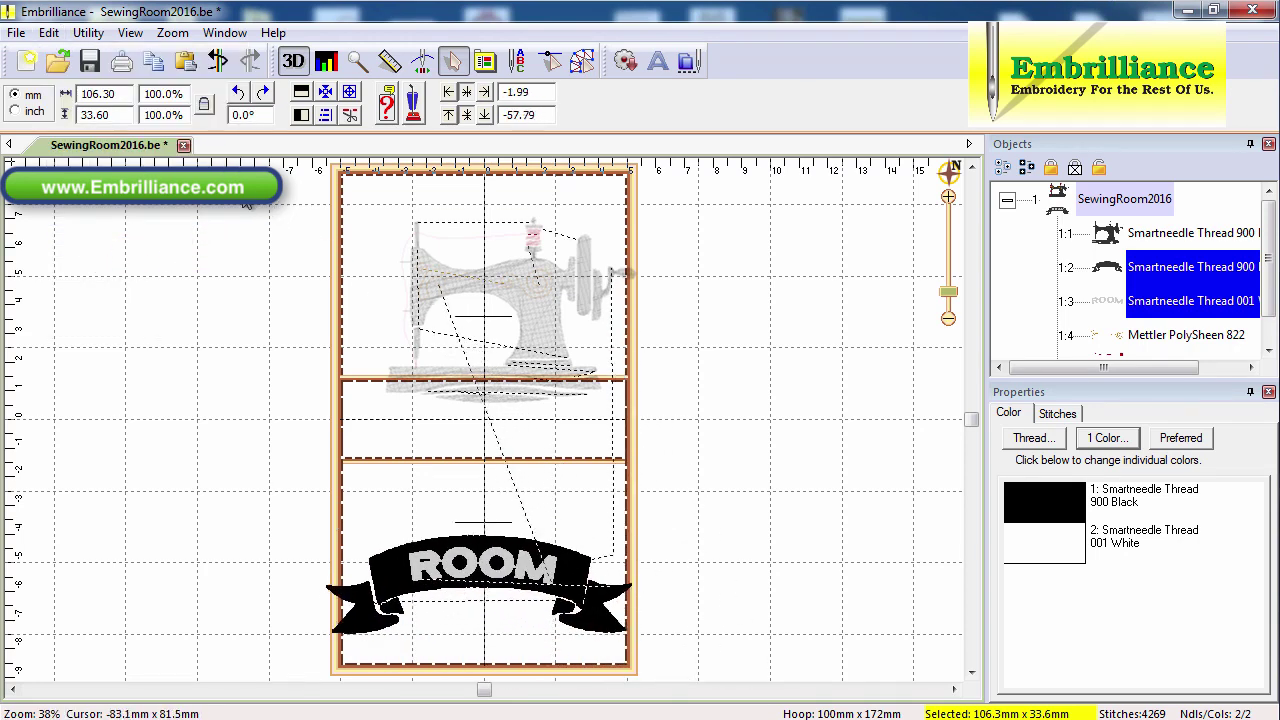
pyautogui.click(253, 206)
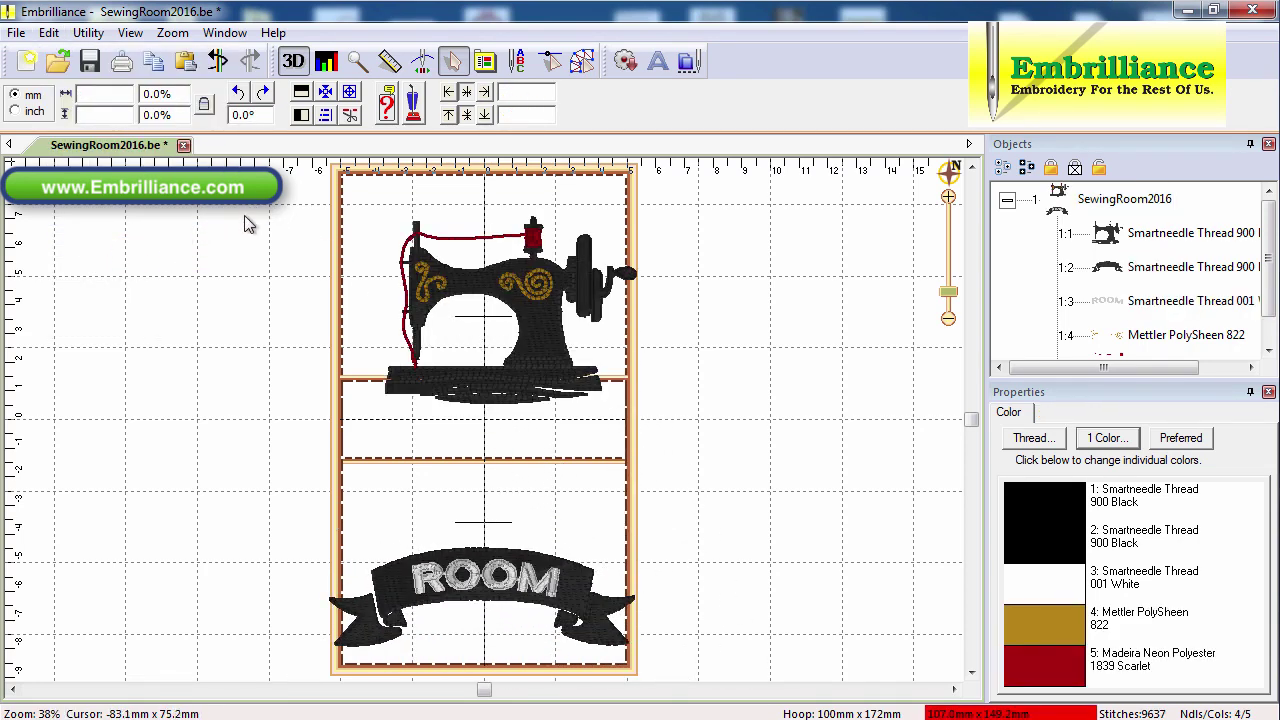
# Group all the sewing machine parts into one object
pyautogui.moveTo(244, 201); pyautogui.dragTo(676, 446)
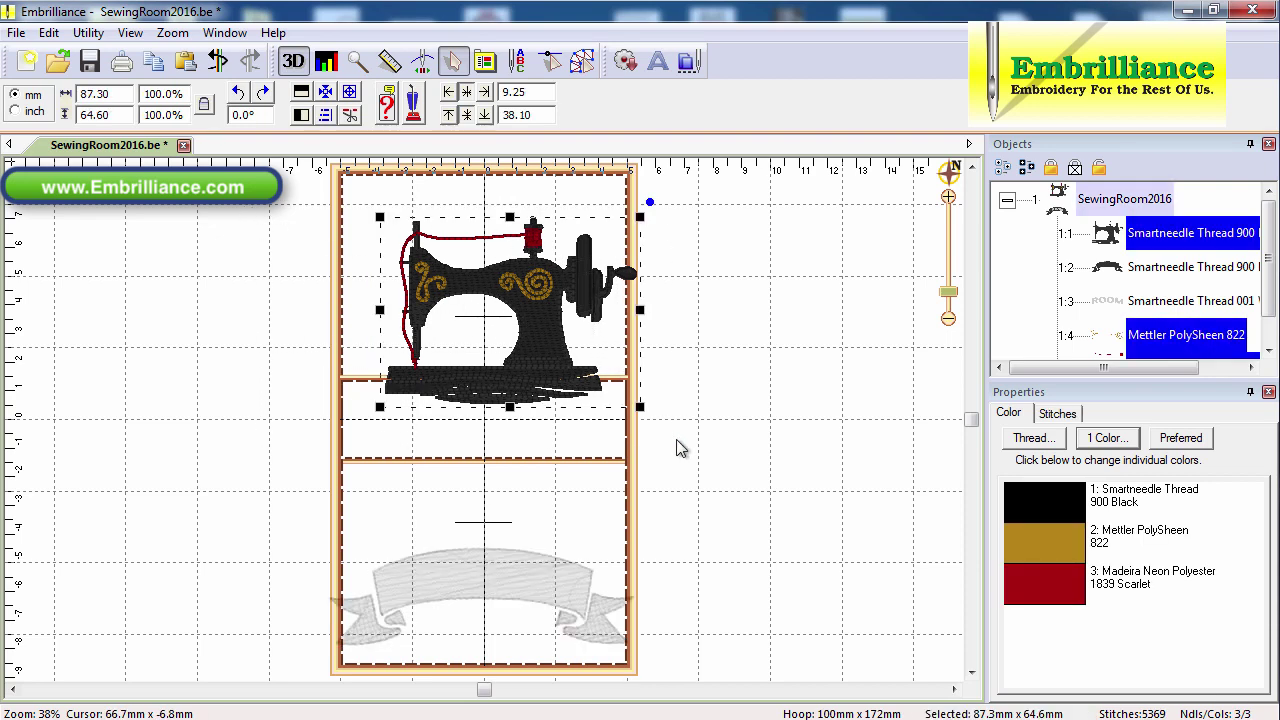
pyautogui.click(50, 33)
pyautogui.click(71, 251)
pyautogui.click(157, 338)
# Move the sewing machine up-left and nudge the ROOM banner to -1.64, -60.58
pyautogui.moveTo(517, 346)
pyautogui.mouseDown()
pyautogui.moveTo(521, 312)
pyautogui.moveTo(513, 335)
pyautogui.mouseUp()
pyautogui.click(510, 590)
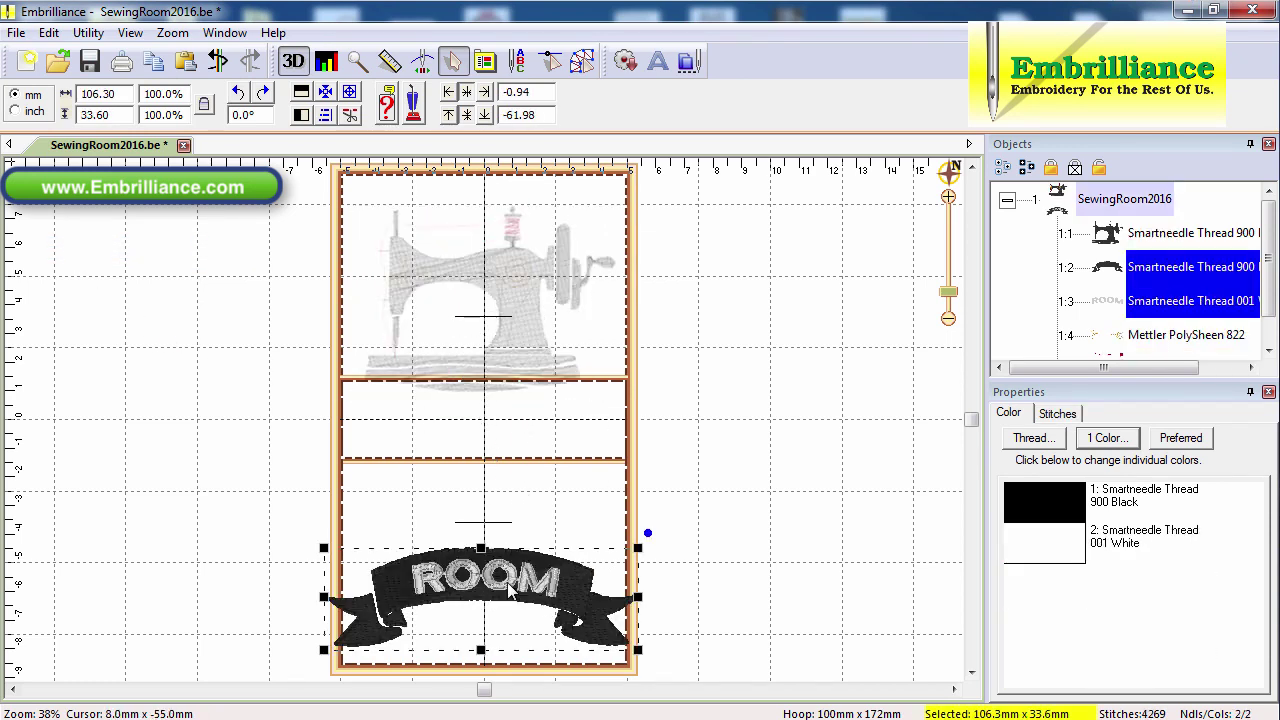
pyautogui.moveTo(507, 600); pyautogui.dragTo(508, 597)
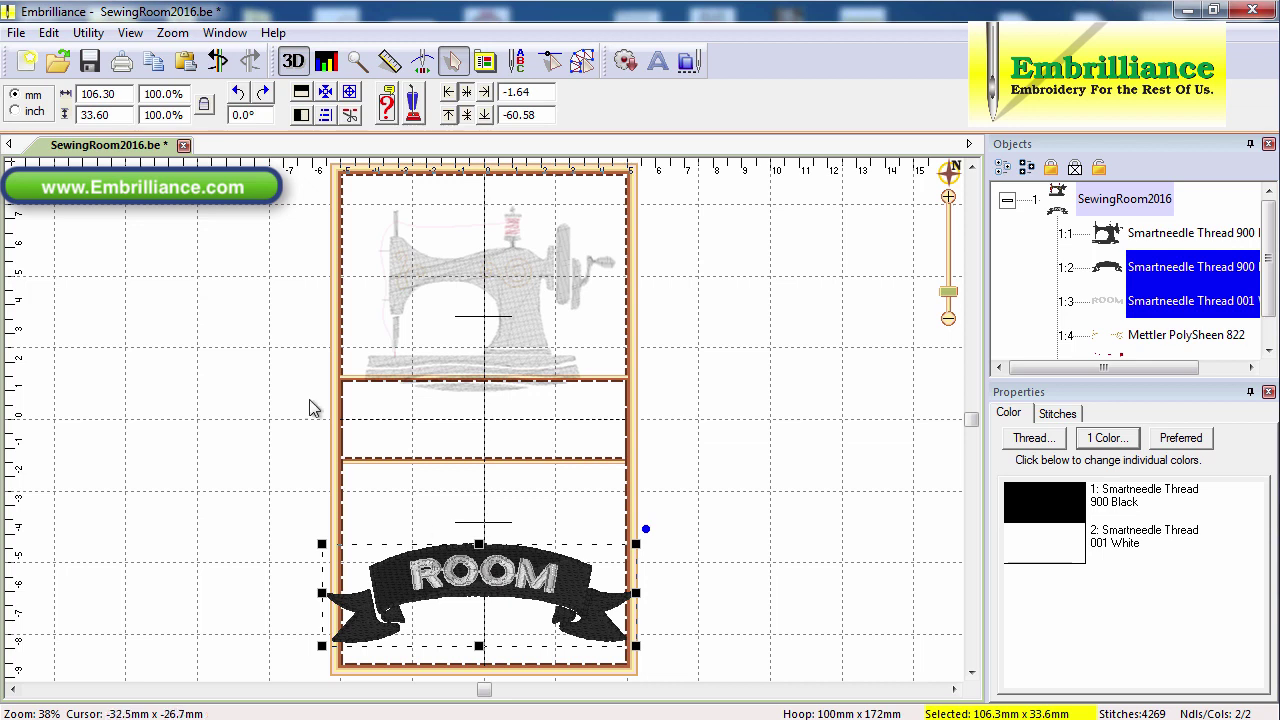
# Resize the ROOM banner to 99 mm wide and recentre it
pyautogui.doubleClick(95, 93)
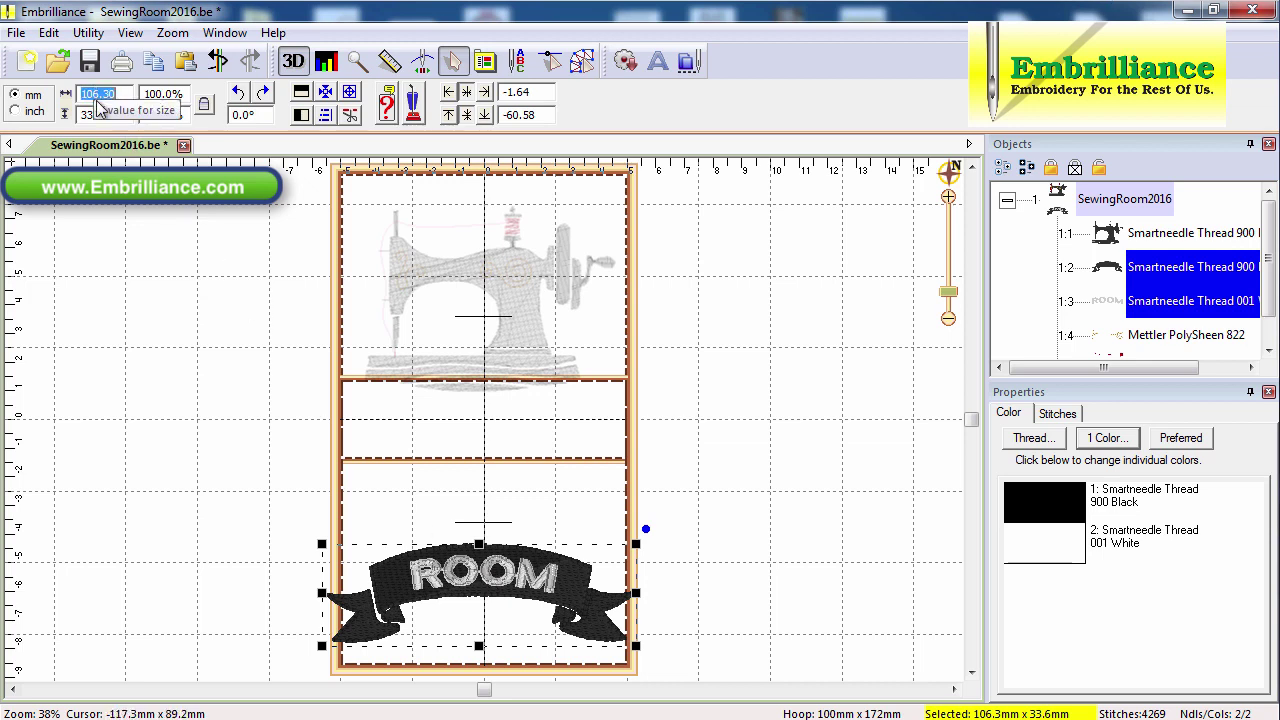
pyautogui.write('99')
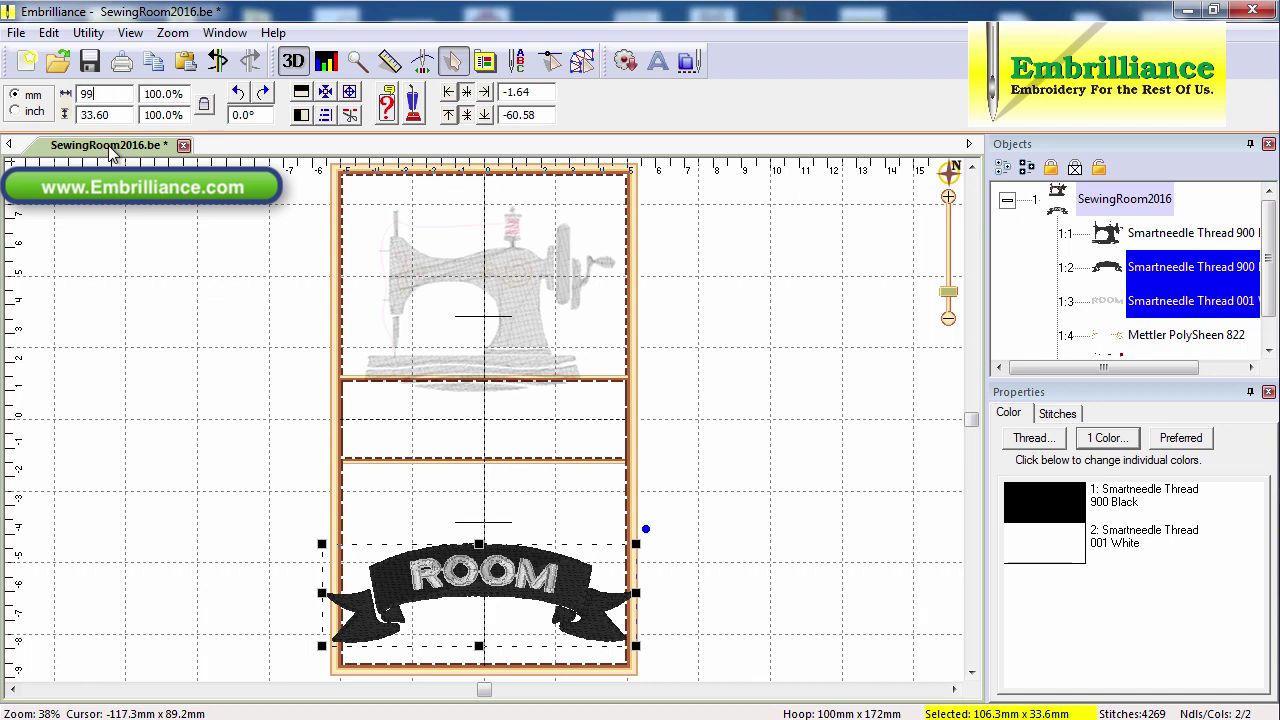
pyautogui.press('Return')
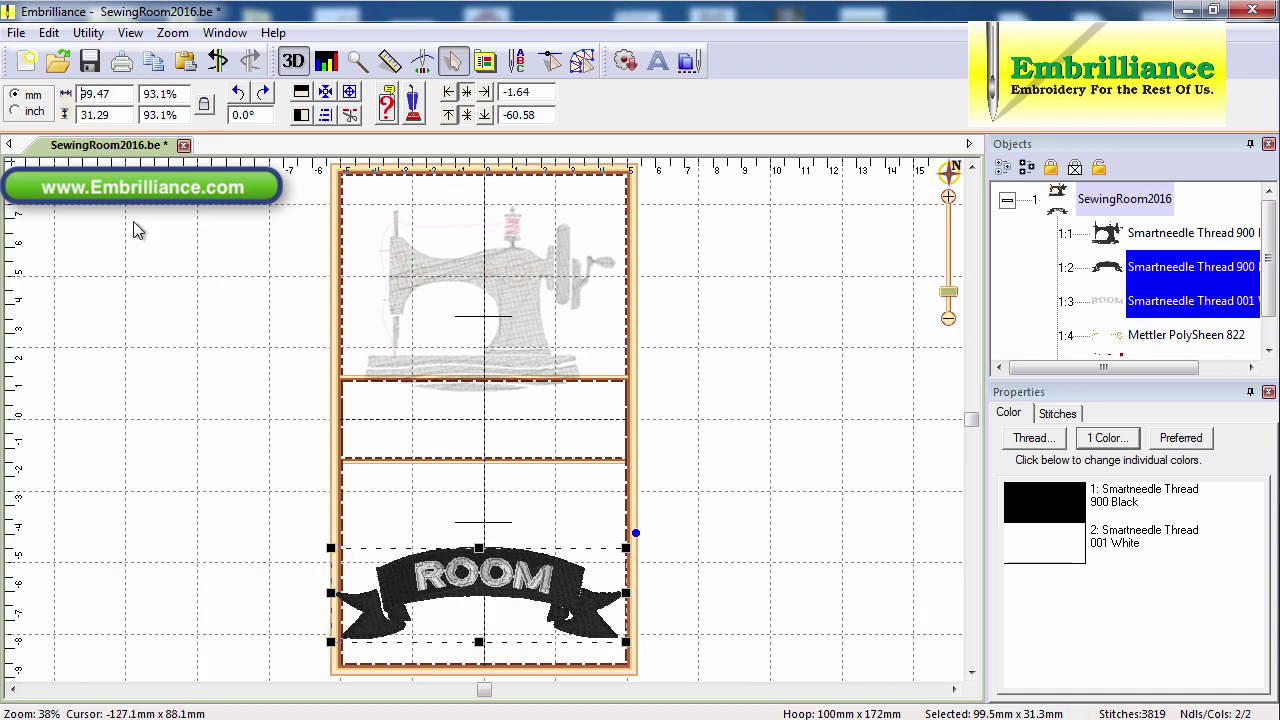
pyautogui.moveTo(487, 596); pyautogui.dragTo(490, 606)
# Raise the sewing machine into the top section and add a new lettering object
pyautogui.click(512, 326)
pyautogui.moveTo(512, 326); pyautogui.dragTo(516, 311)
pyautogui.click(667, 378)
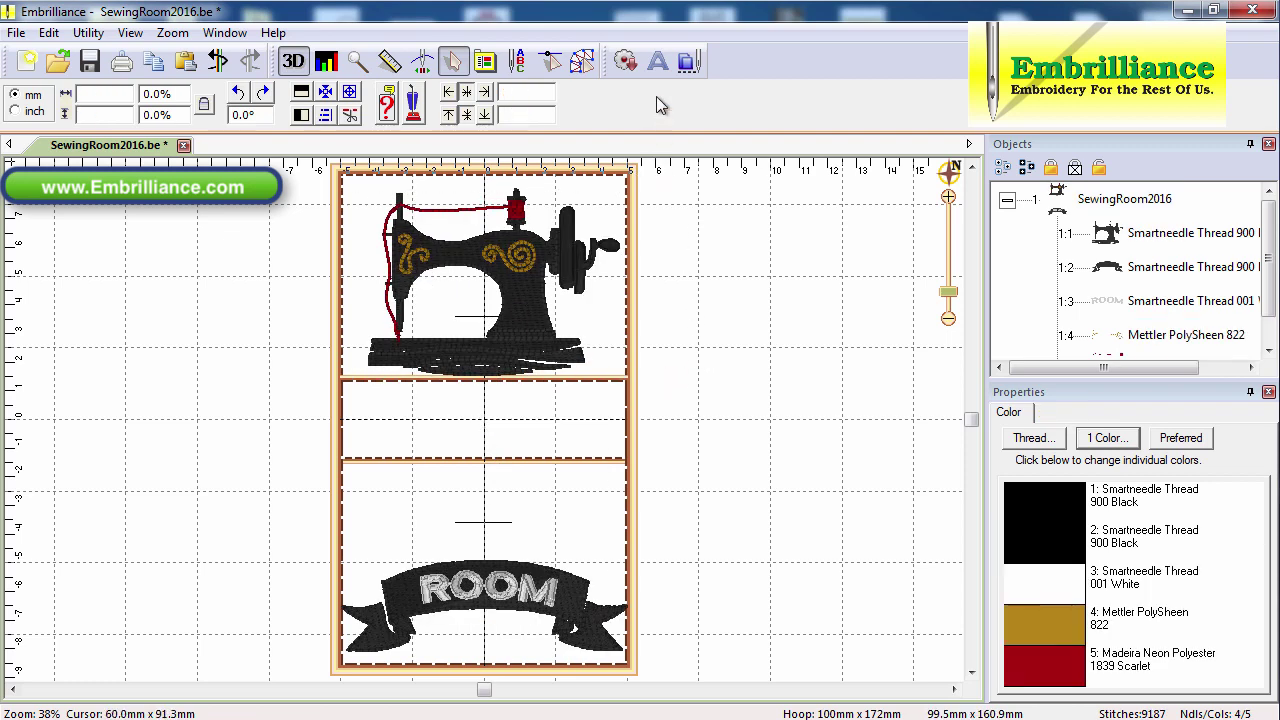
pyautogui.click(658, 63)
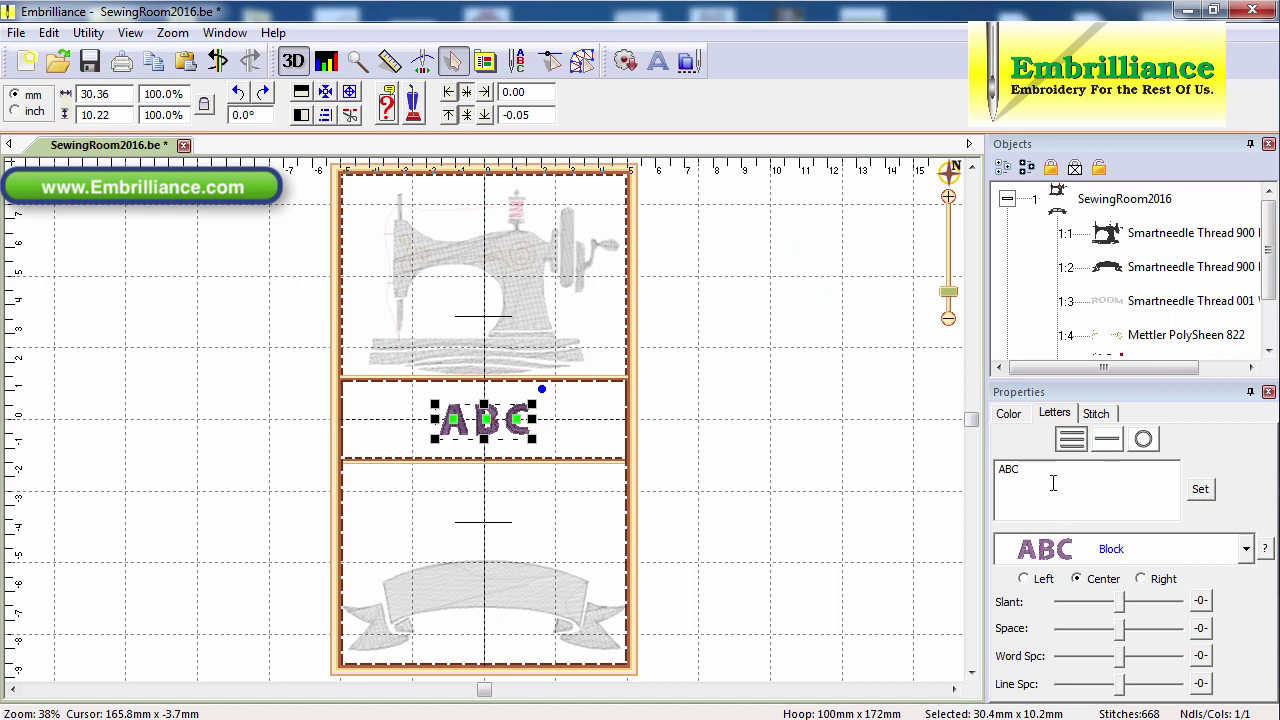
# Change the placeholder text to 'Valerie's' in the Stuyvesant script font
pyautogui.doubleClick(1053, 483)
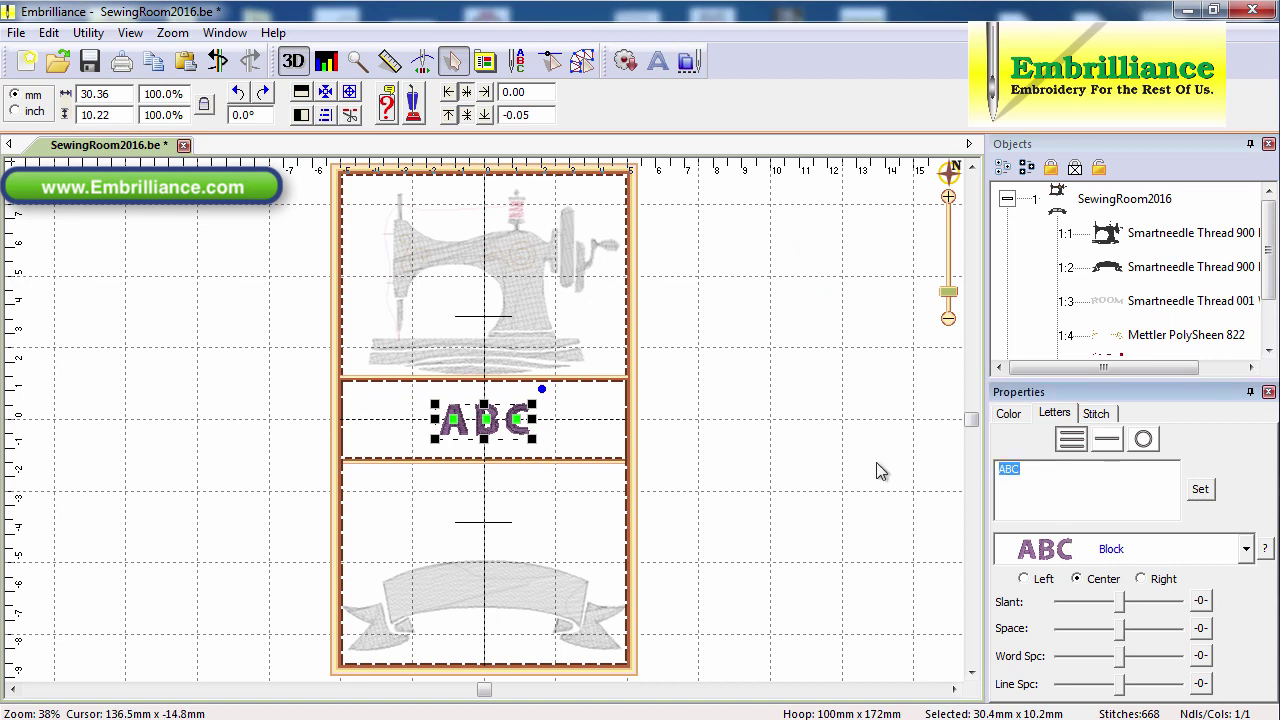
pyautogui.write('V')
pyautogui.click(1246, 548)
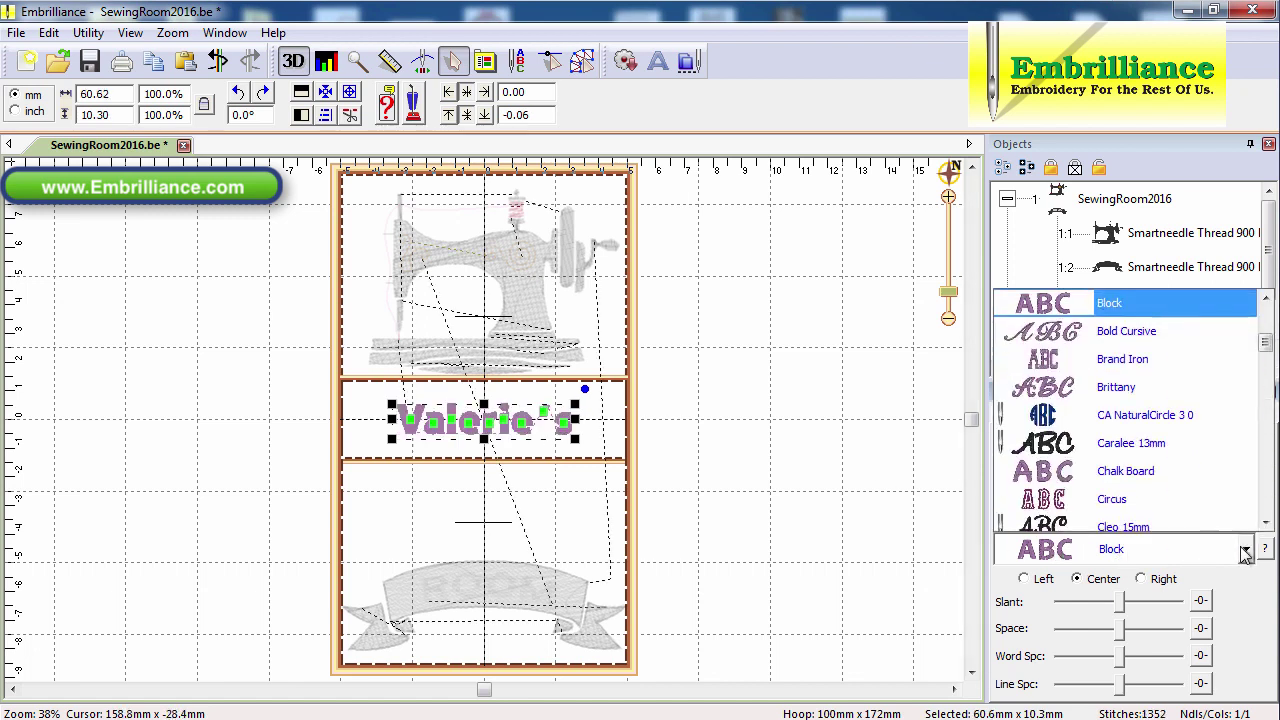
pyautogui.scroll(-1, 1265, 368)
pyautogui.moveTo(1265, 350); pyautogui.dragTo(1263, 505)
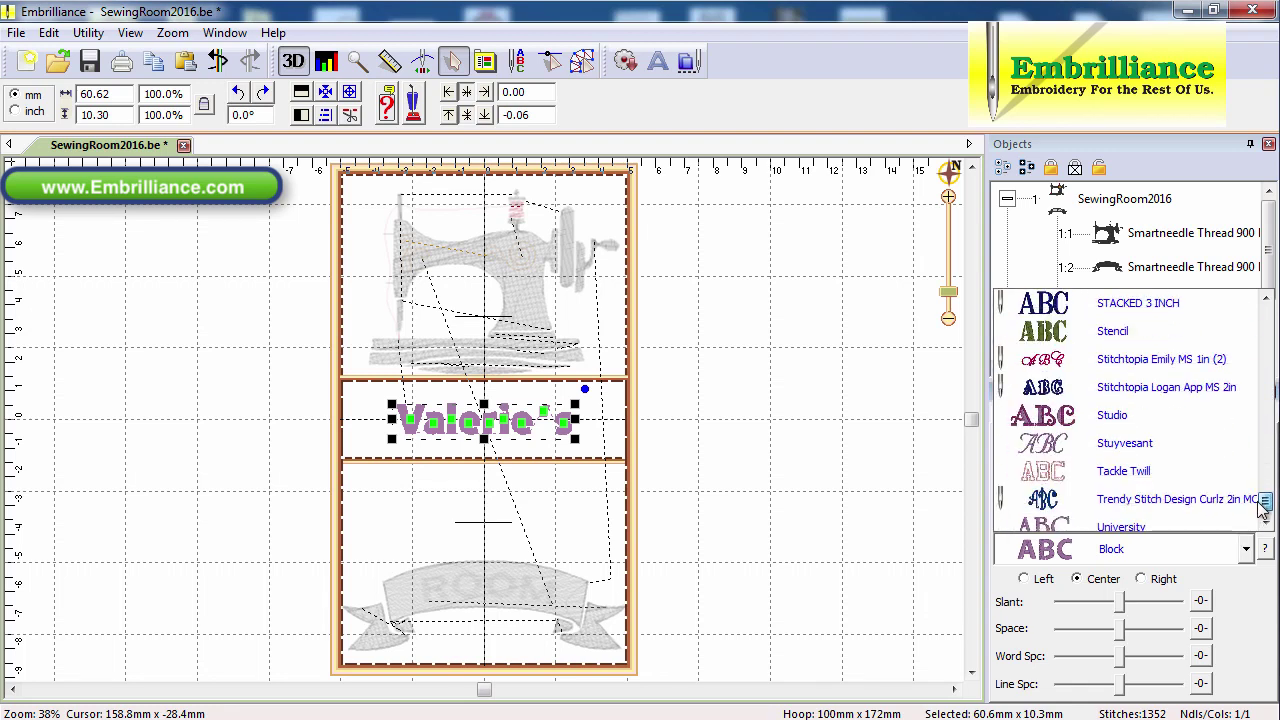
pyautogui.click(1161, 456)
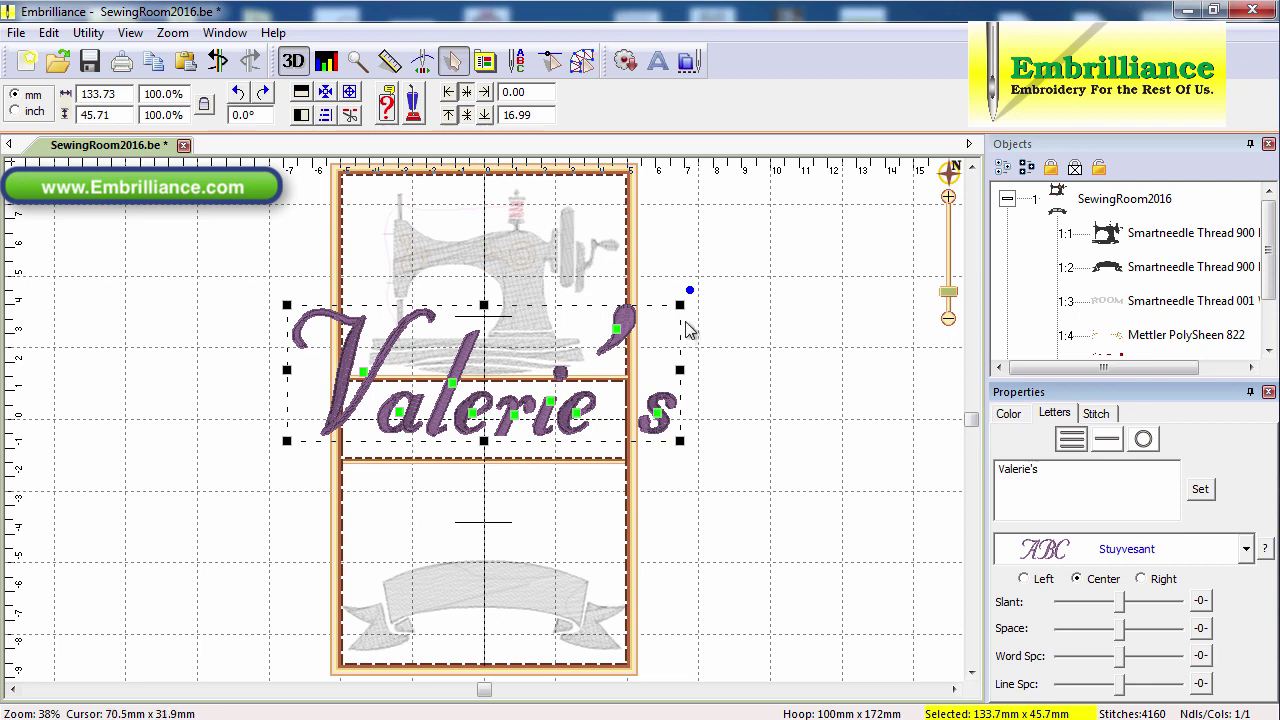
# Scale Valerie's to 74.9% and move it into the middle hoop section
pyautogui.moveTo(680, 304); pyautogui.dragTo(590, 372)
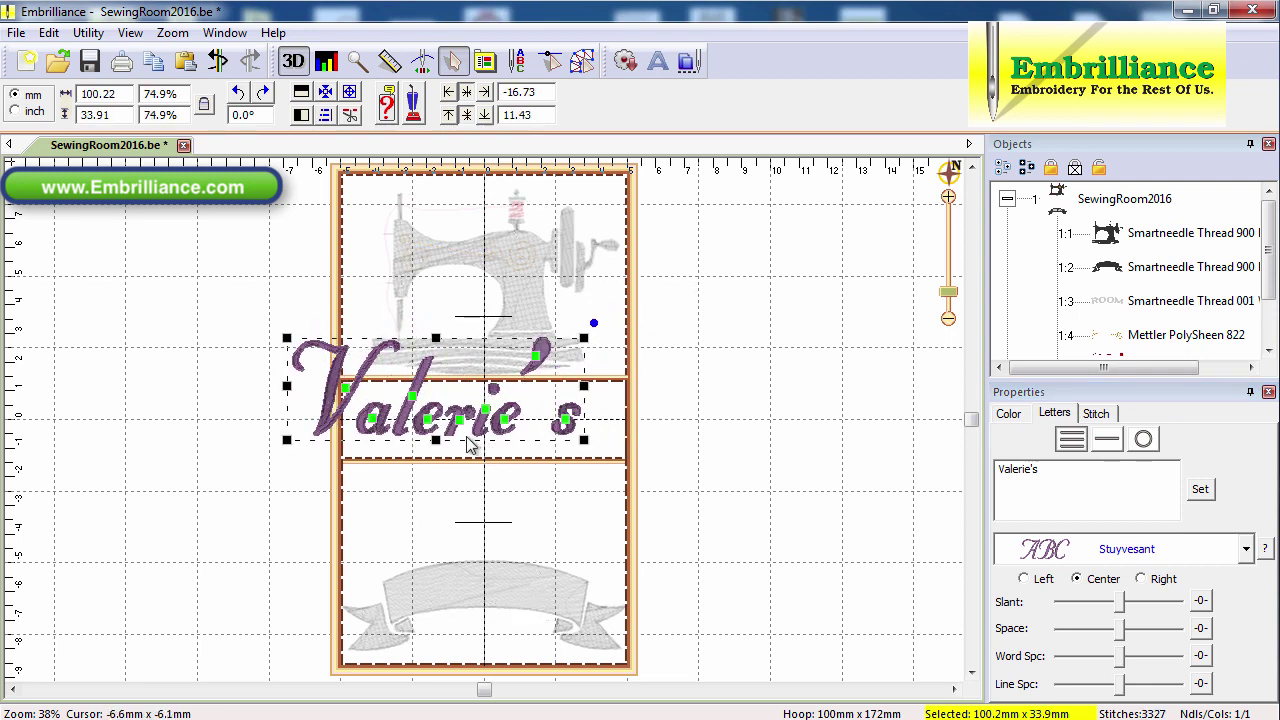
pyautogui.moveTo(488, 437); pyautogui.dragTo(534, 474)
pyautogui.click(676, 420)
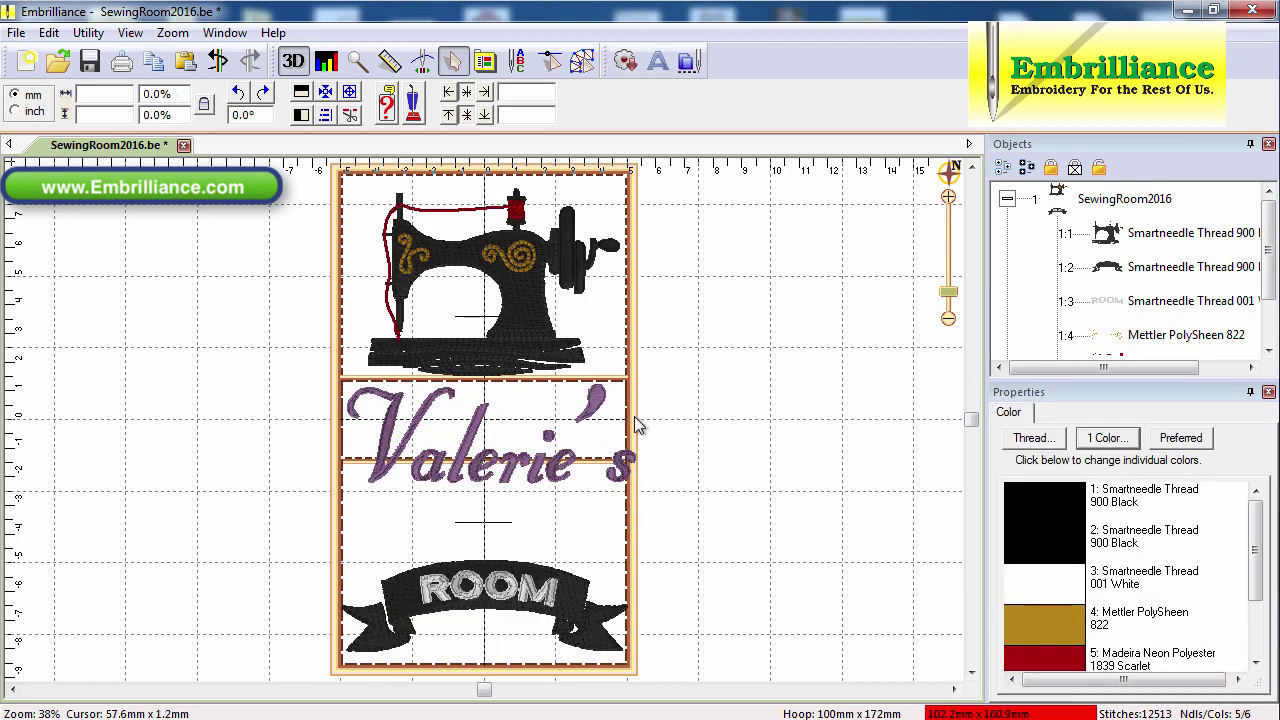
# Reposition the apostrophe within Valerie's
pyautogui.click(601, 405)
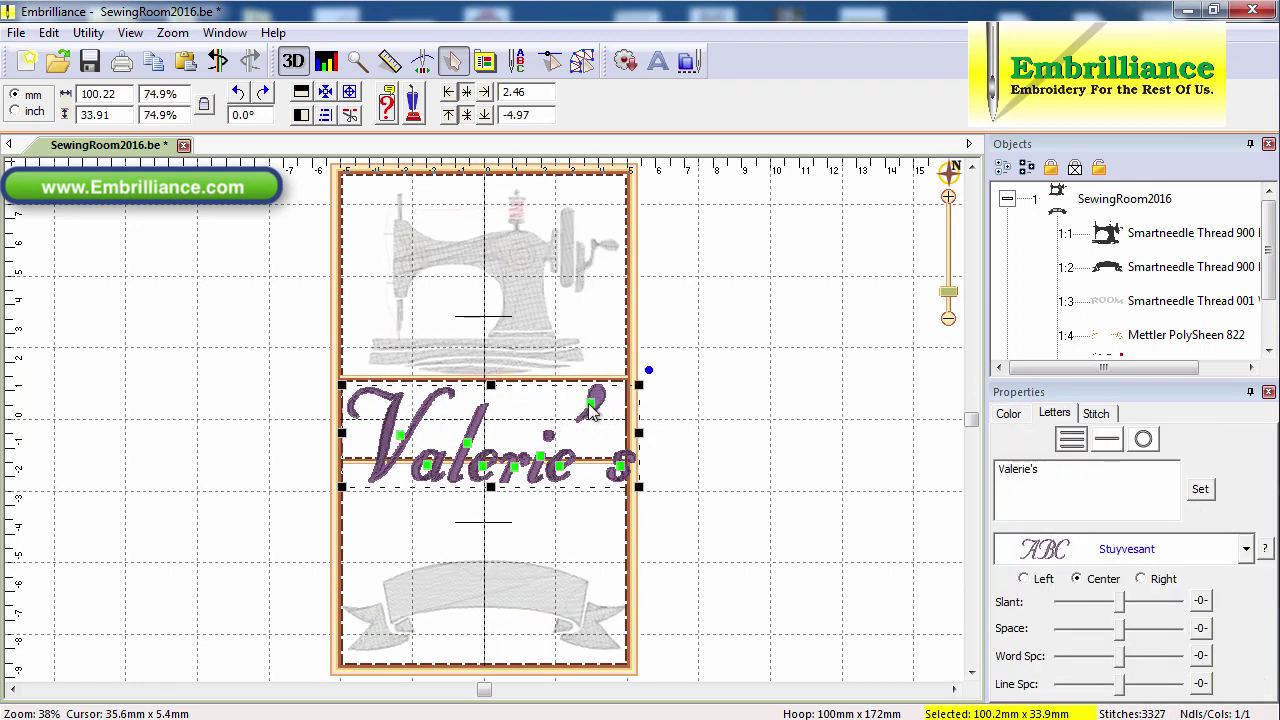
pyautogui.click(593, 408)
pyautogui.moveTo(593, 405); pyautogui.dragTo(590, 434)
pyautogui.click(682, 462)
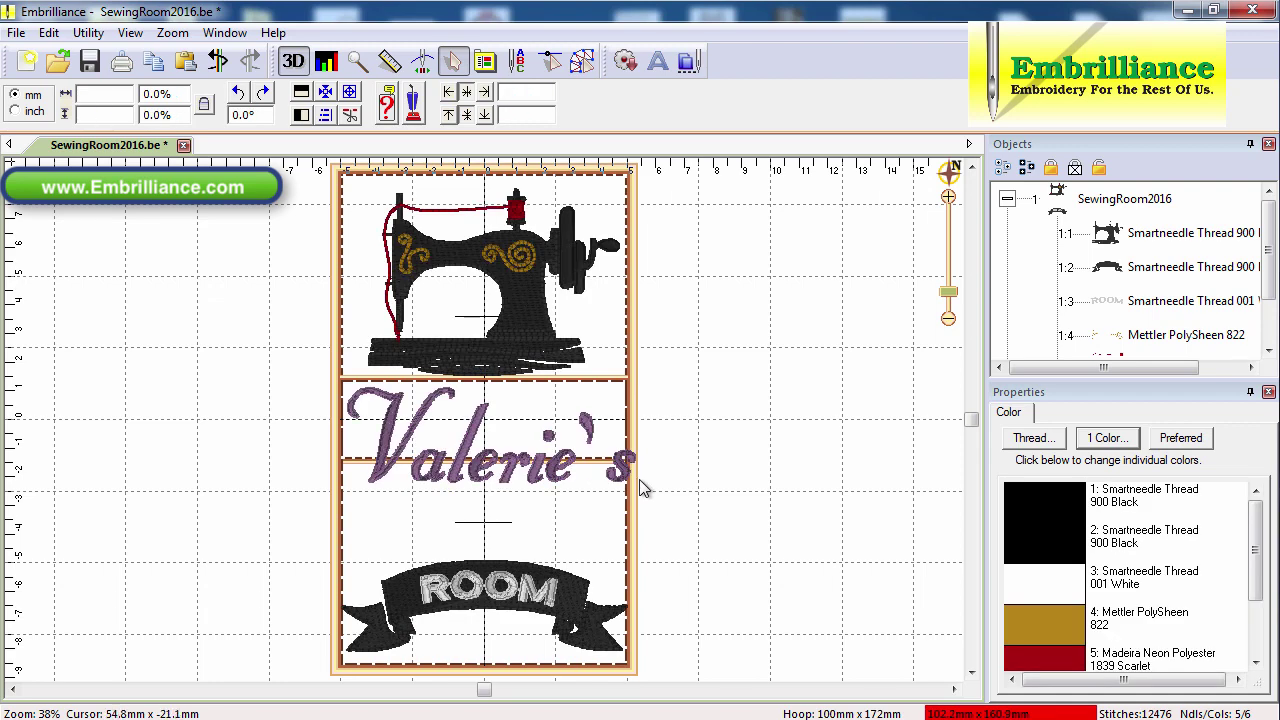
# Move the final letter s left beside the apostrophe
pyautogui.click(627, 481)
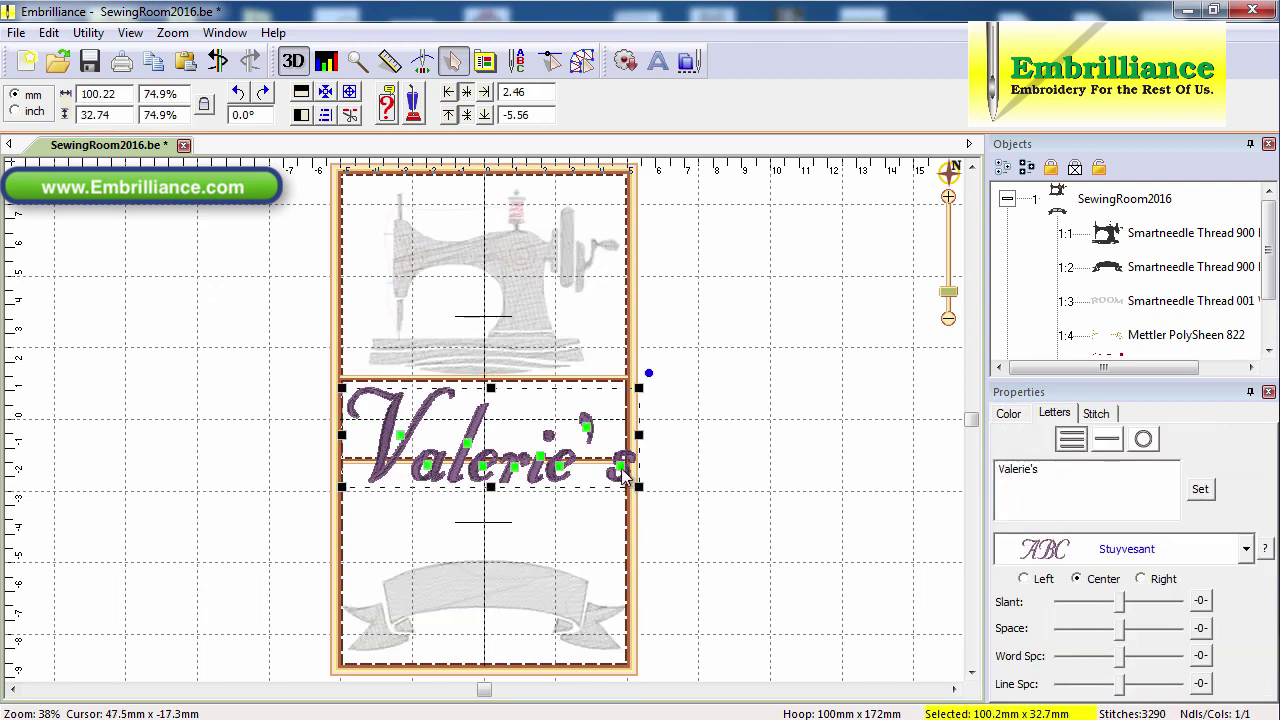
pyautogui.click(624, 478)
pyautogui.moveTo(624, 478); pyautogui.dragTo(612, 473)
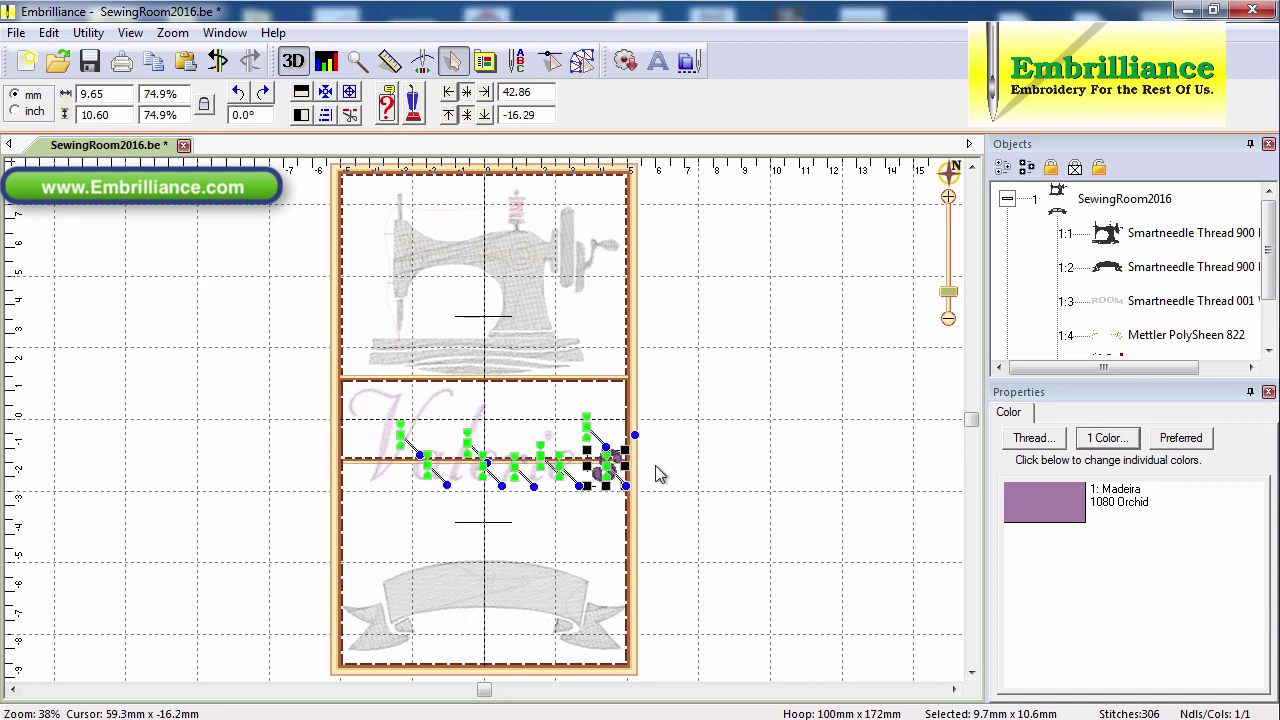
pyautogui.click(657, 471)
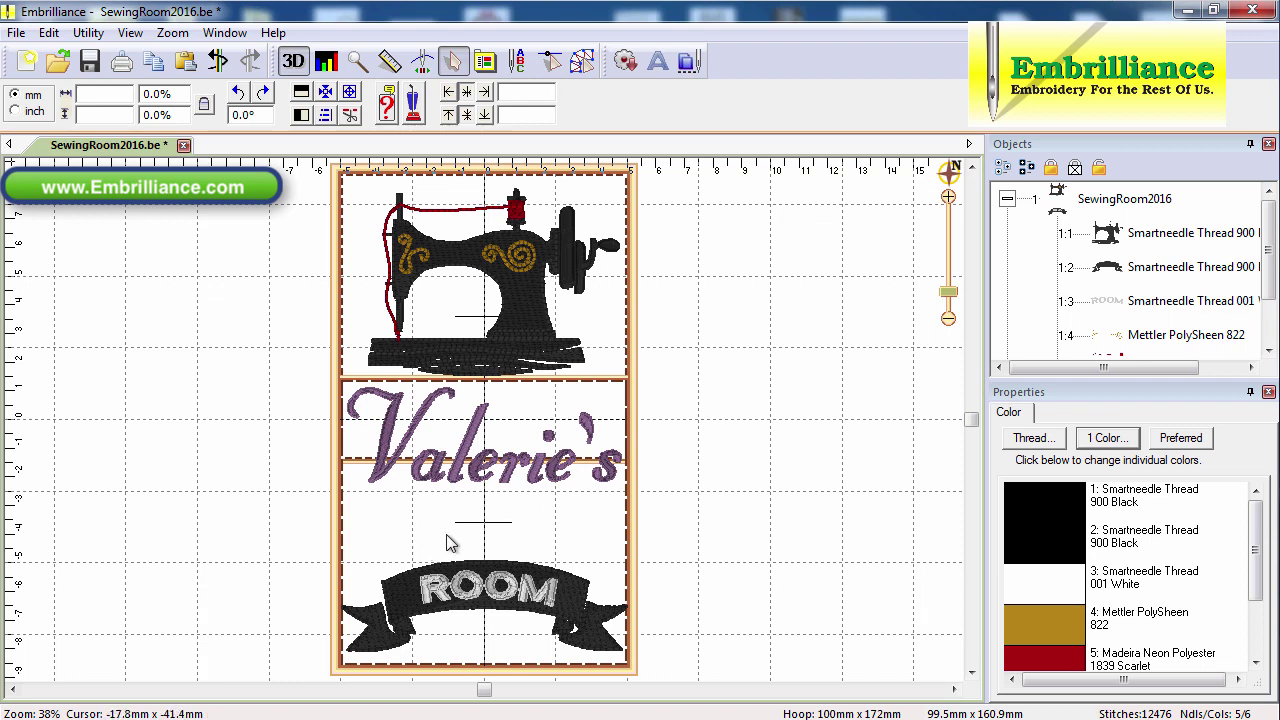
# Create lettering 'SEWING' in Penny font set to follow a circle
pyautogui.click(658, 66)
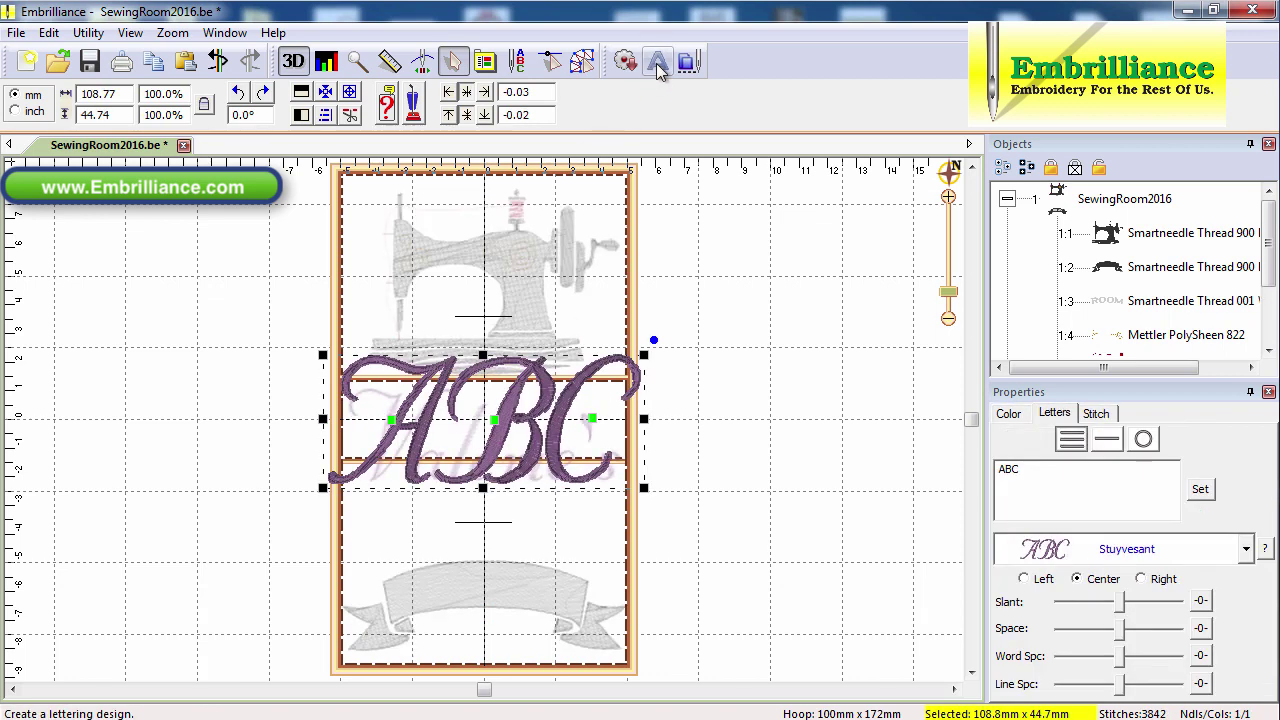
pyautogui.click(1246, 548)
pyautogui.moveTo(1265, 505); pyautogui.dragTo(1265, 460)
pyautogui.click(1137, 497)
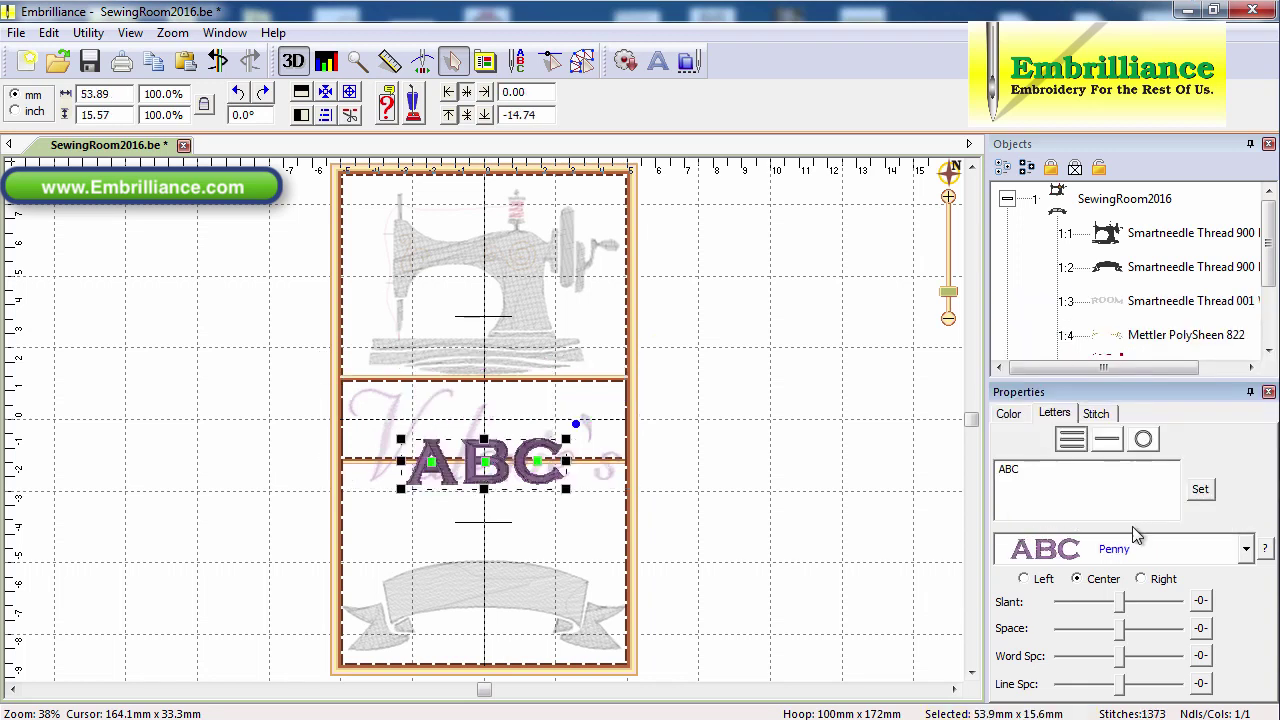
pyautogui.click(1143, 442)
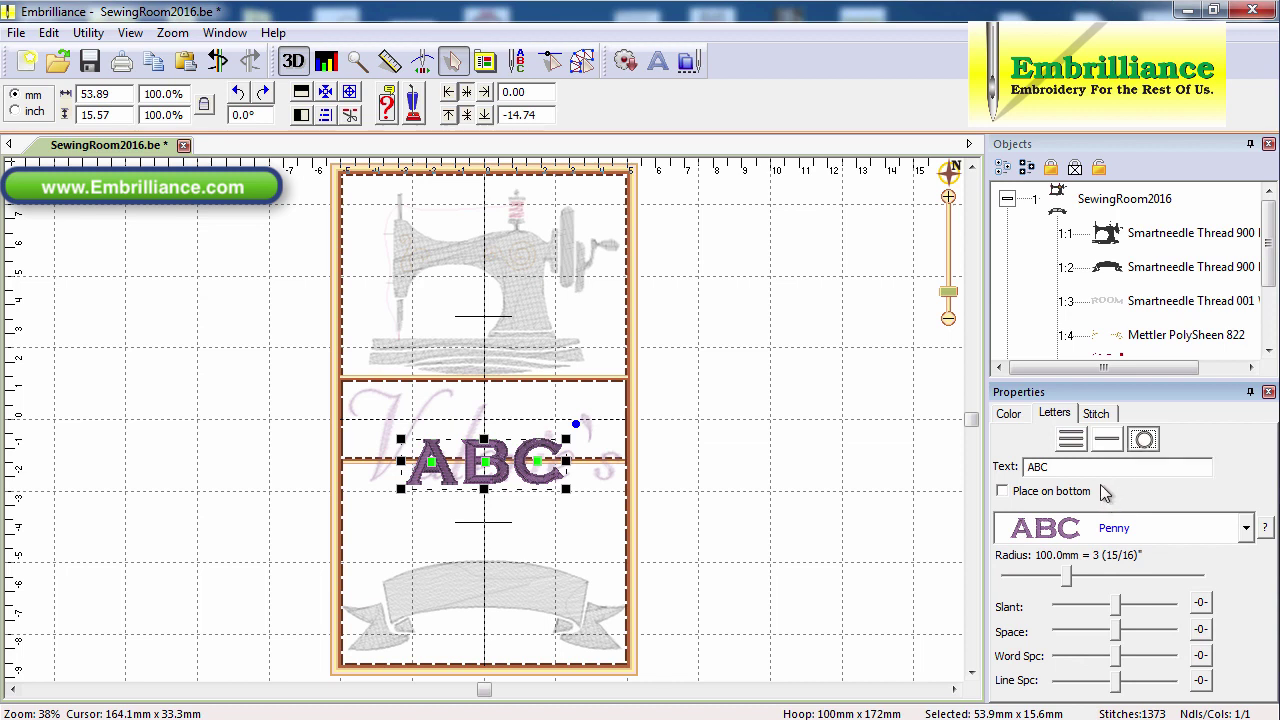
pyautogui.write('s')
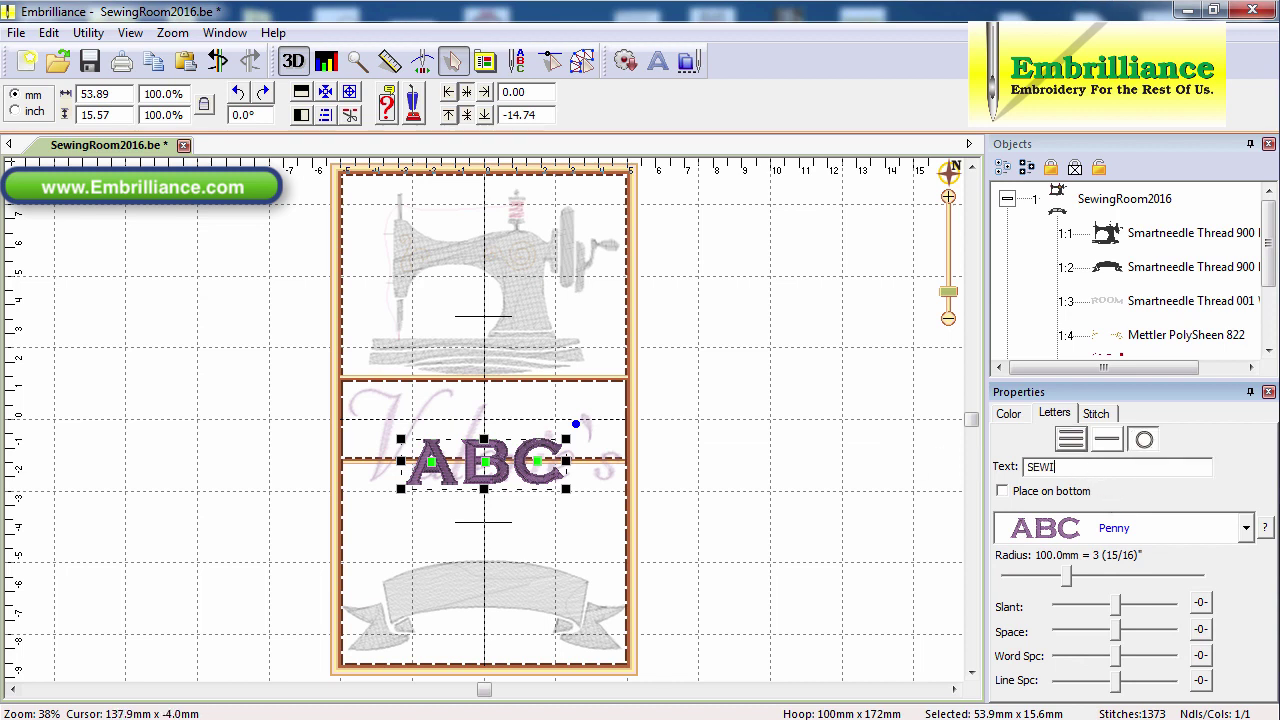
pyautogui.press('Return')
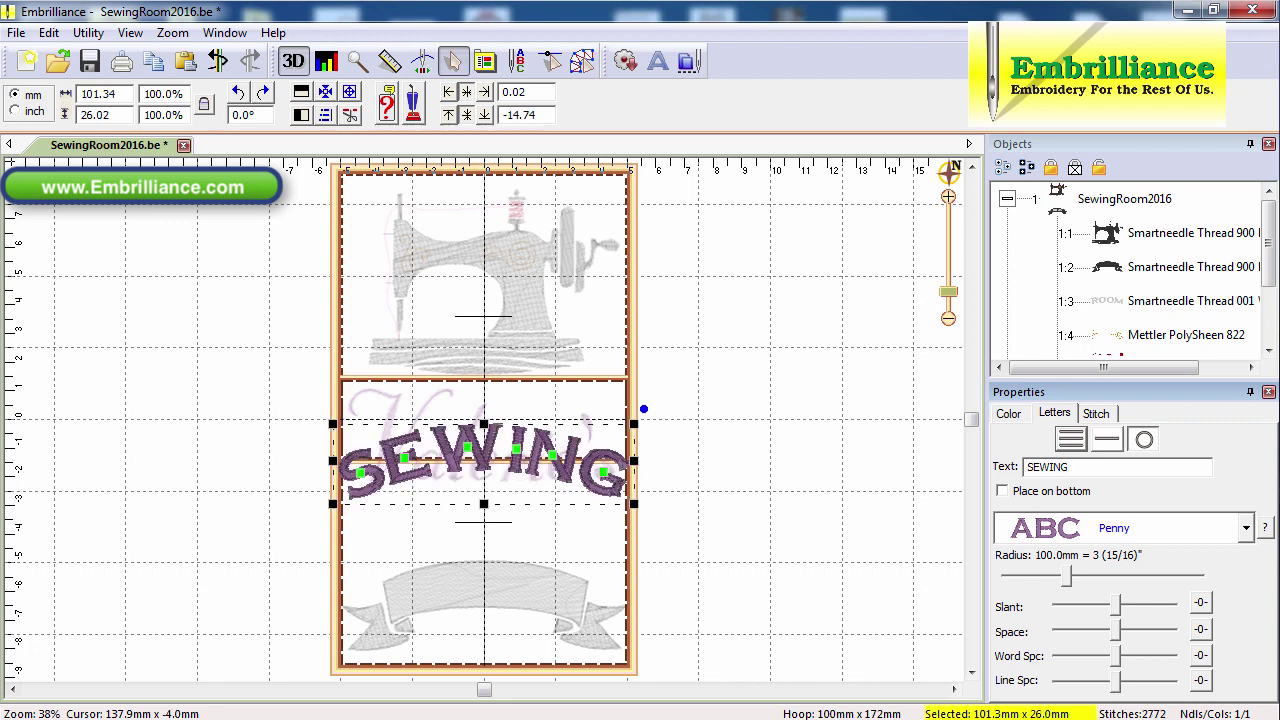
# Place SEWING above ROOM, widen its arc to 80 mm radius, and shrink it slightly
pyautogui.moveTo(484, 462); pyautogui.dragTo(490, 552)
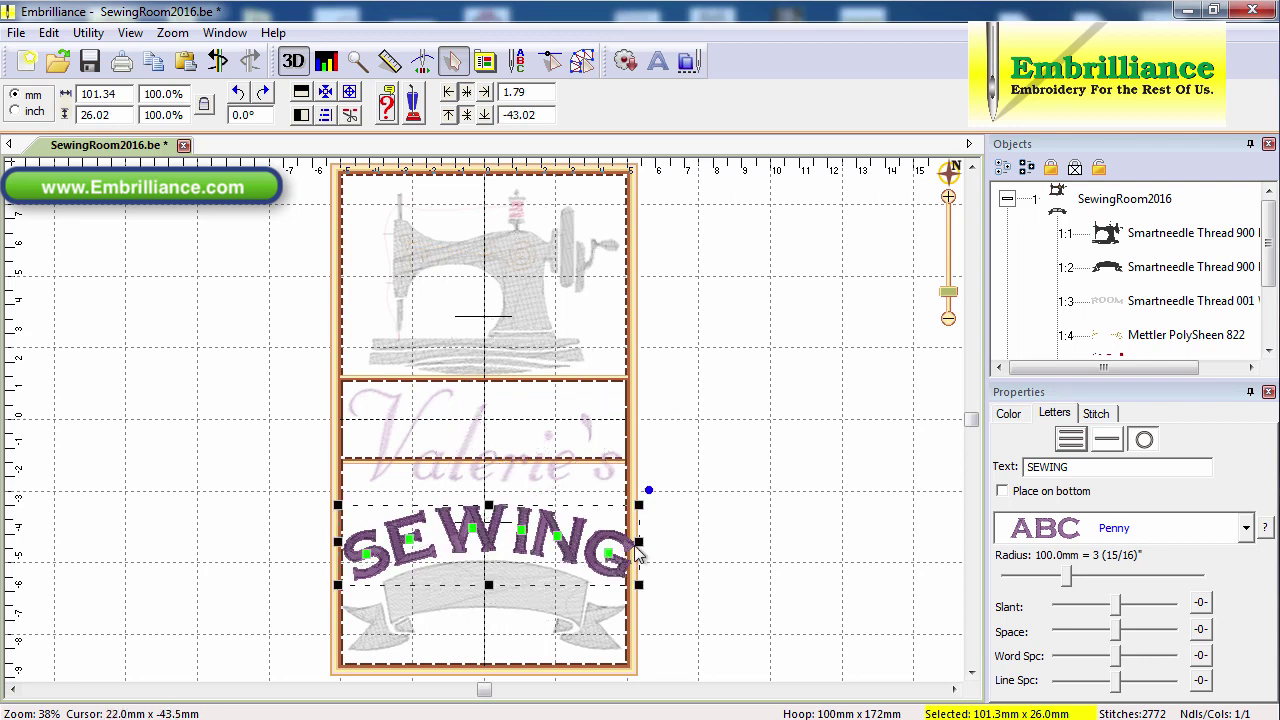
pyautogui.moveTo(1070, 580)
pyautogui.mouseDown()
pyautogui.moveTo(1116, 587)
pyautogui.moveTo(1050, 586)
pyautogui.moveTo(1061, 586)
pyautogui.mouseUp()
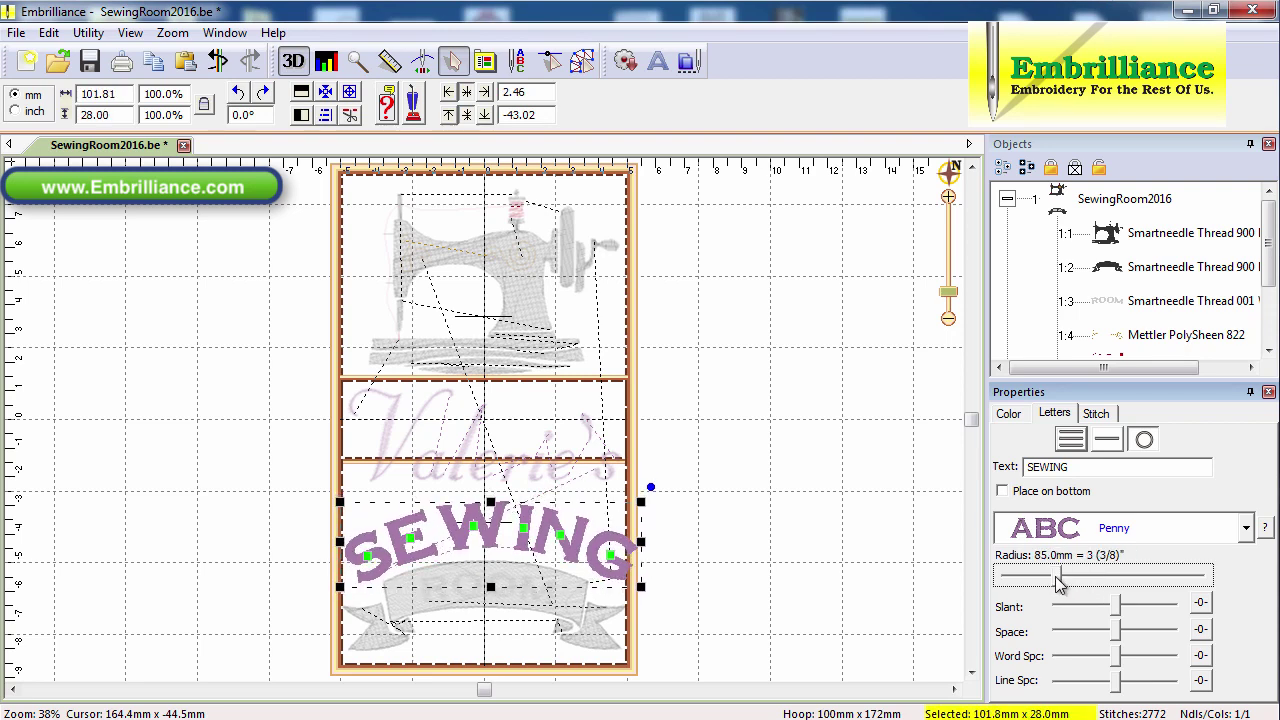
pyautogui.moveTo(644, 499); pyautogui.dragTo(632, 507)
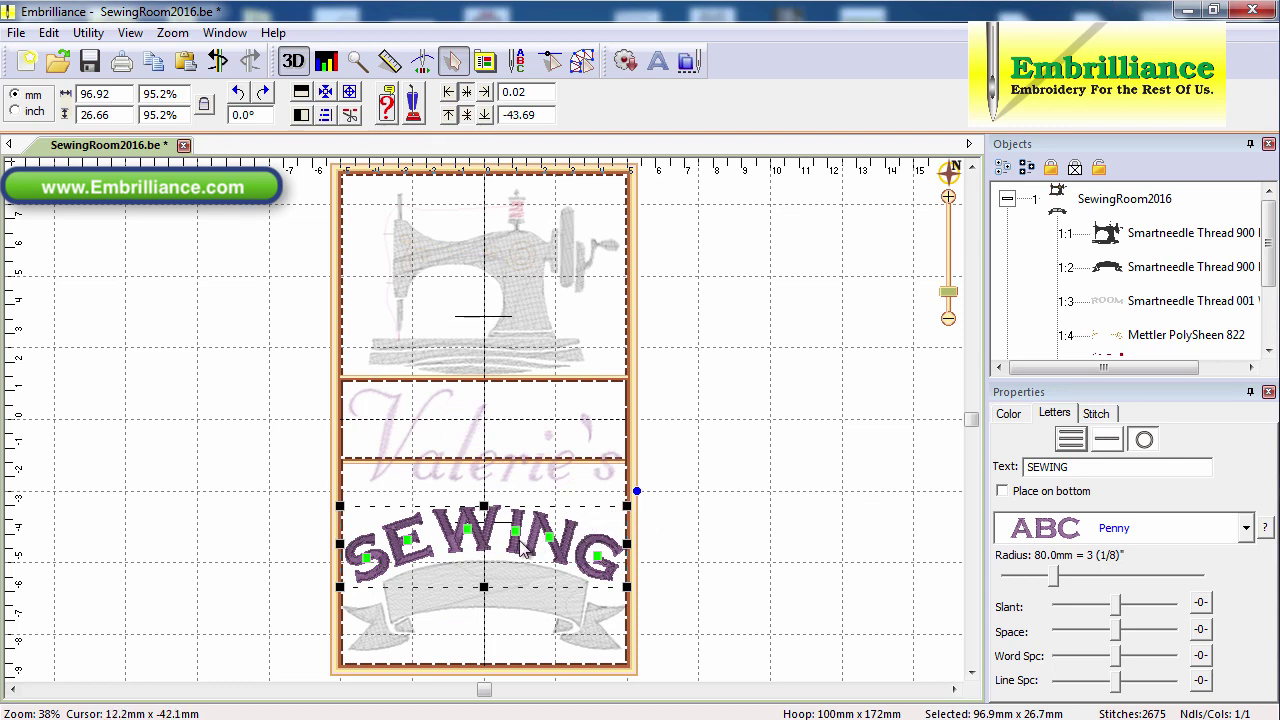
pyautogui.click(706, 510)
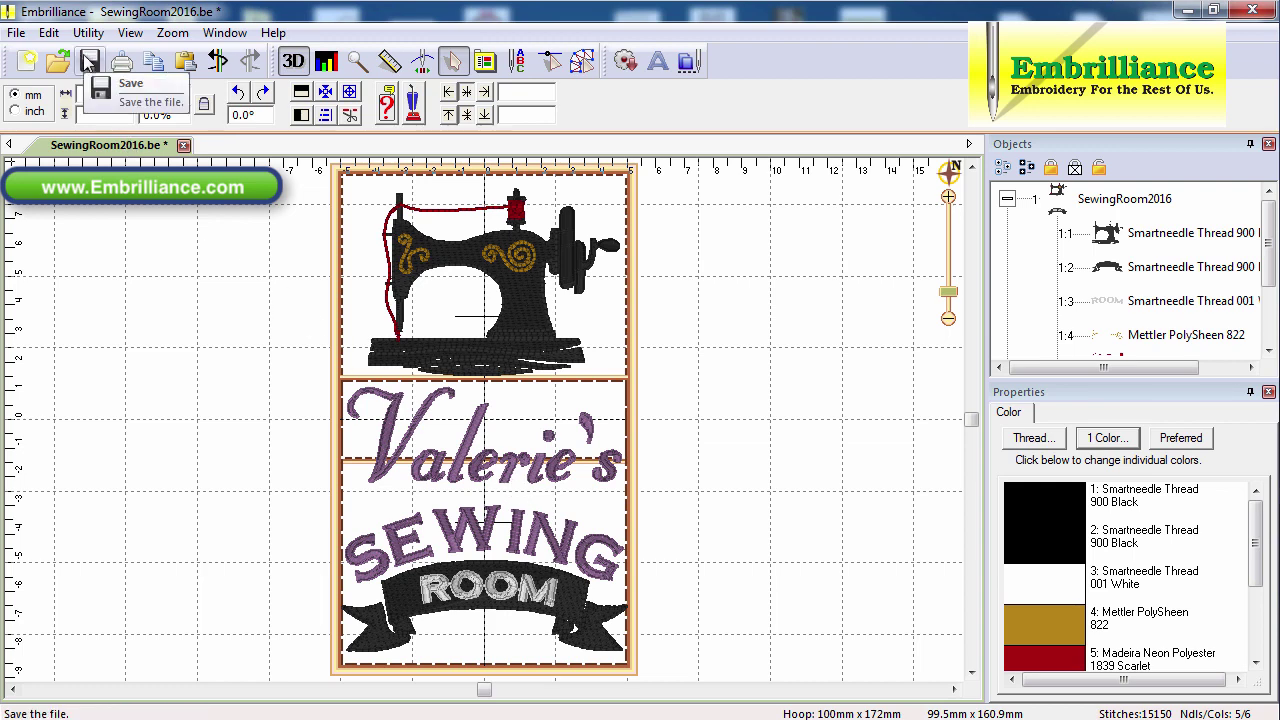
# Save the sign layout as a PES embroidery file named 'Sewing Room' using Save As
pyautogui.click(14, 33)
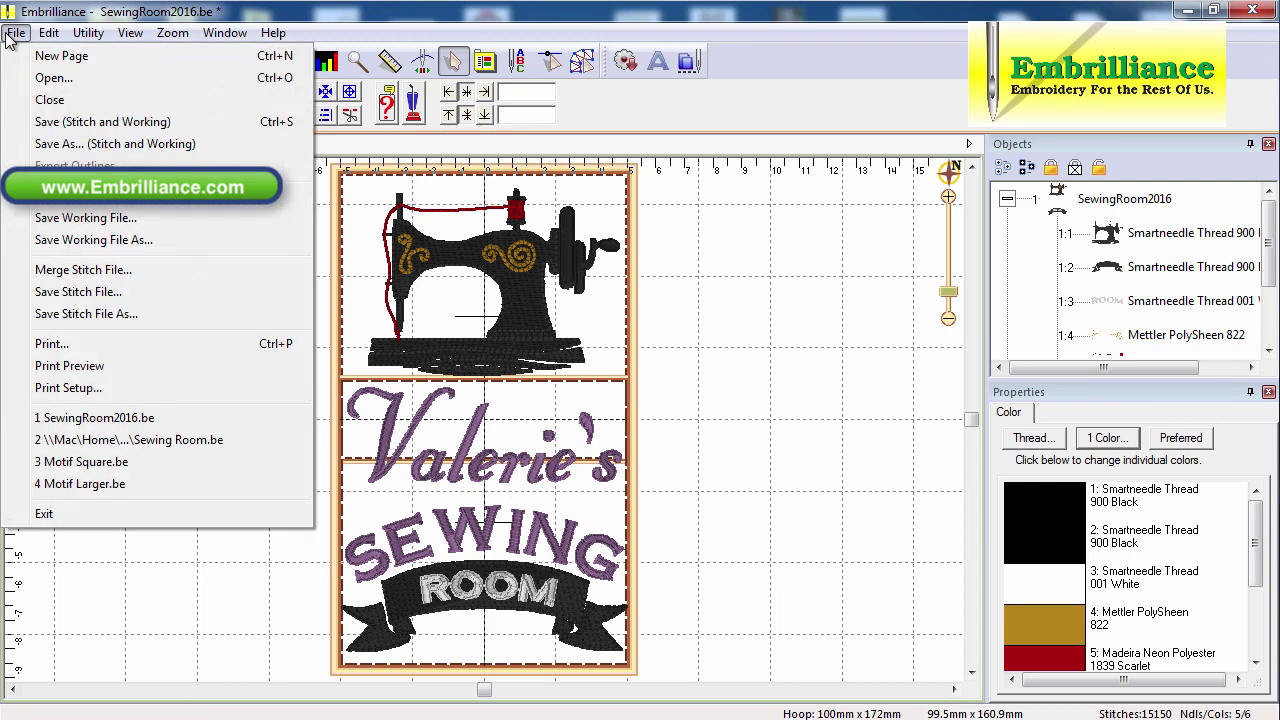
pyautogui.click(30, 144)
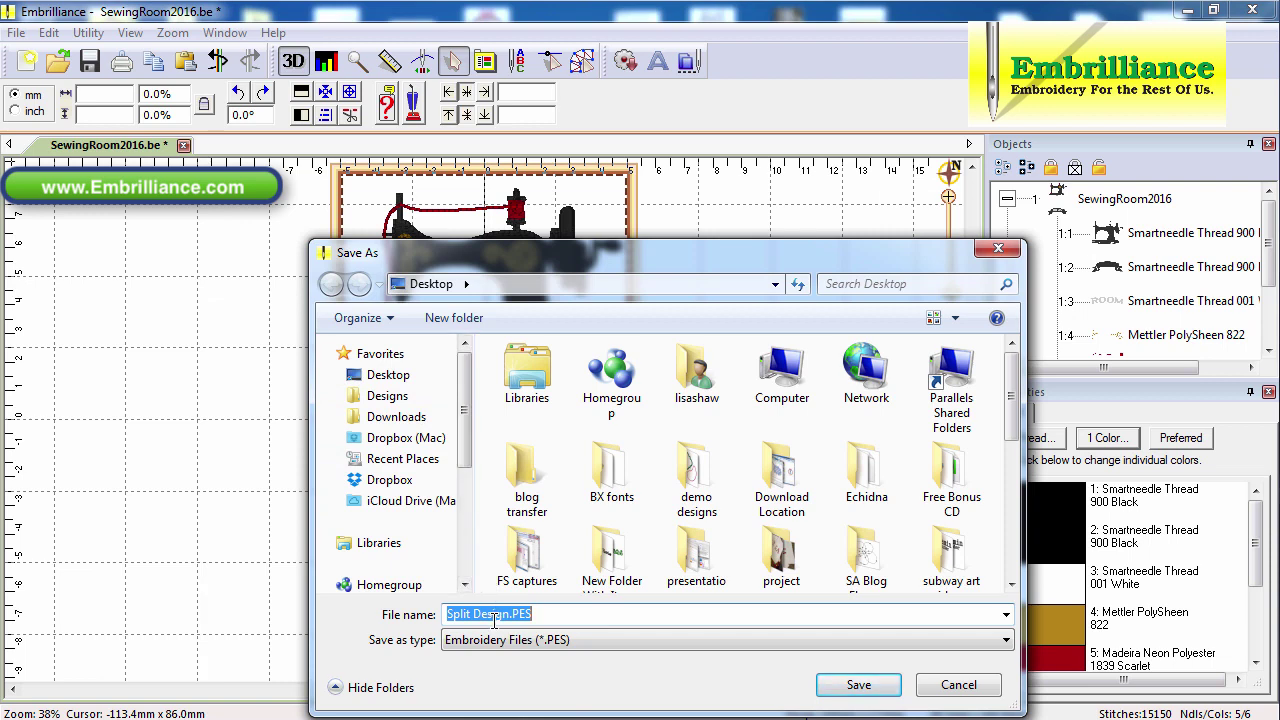
pyautogui.write('Sewing ')
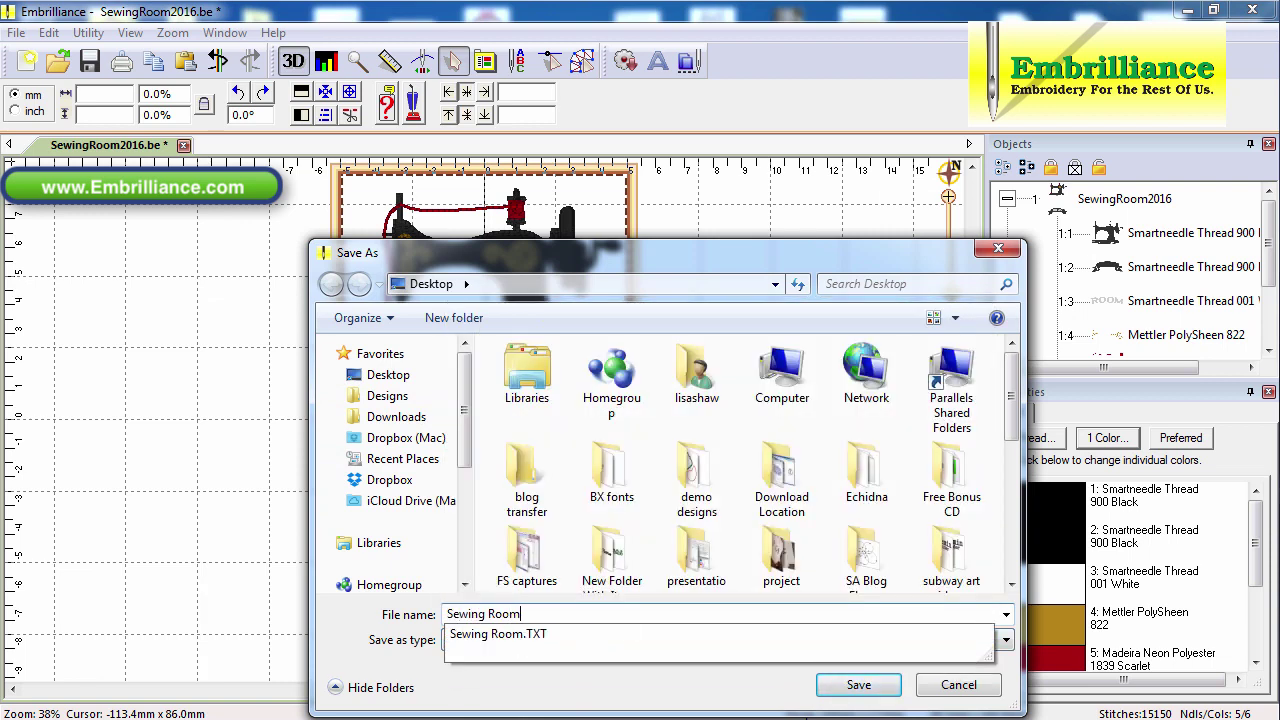
pyautogui.write('Room')
pyautogui.press('Return')
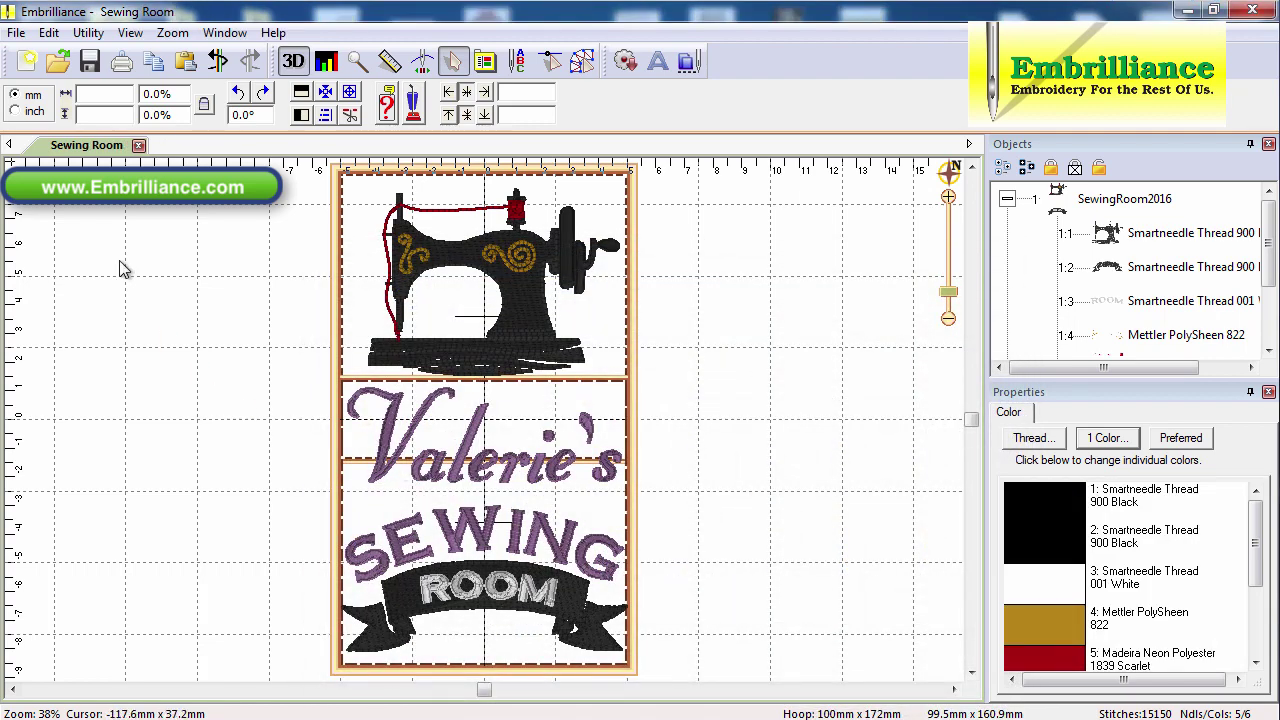
pyautogui.click(57, 63)
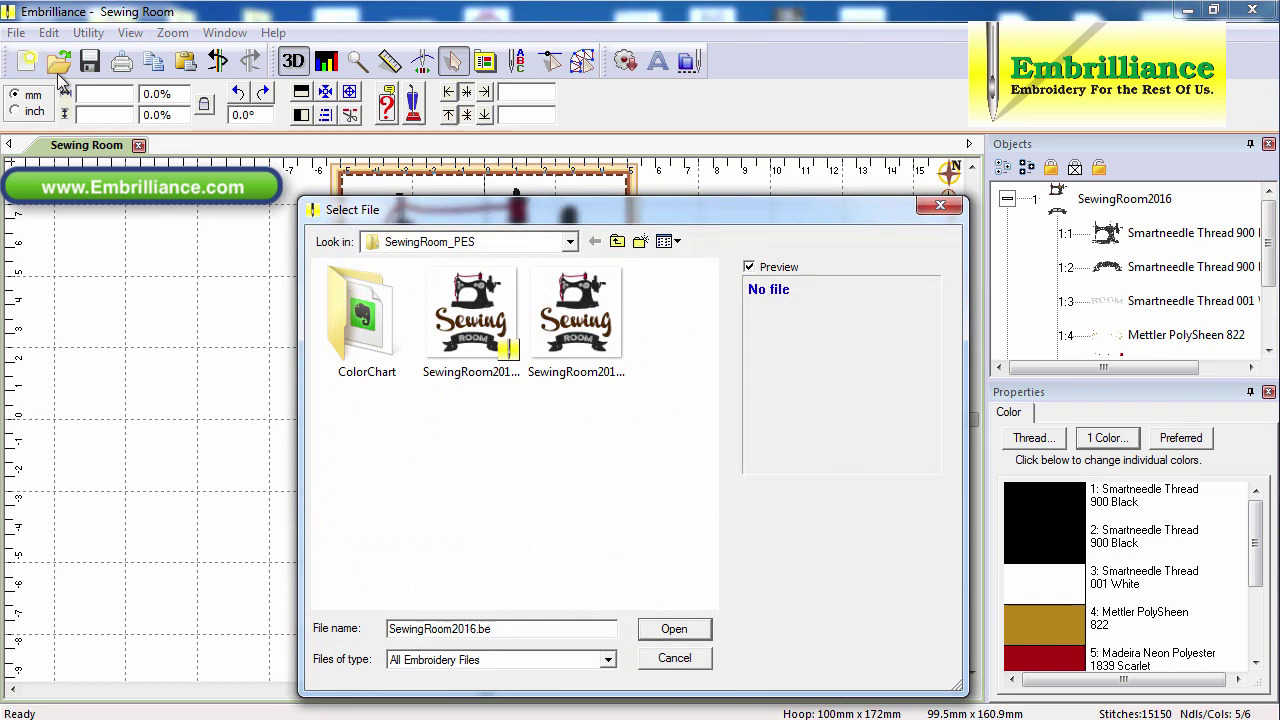
pyautogui.click(569, 242)
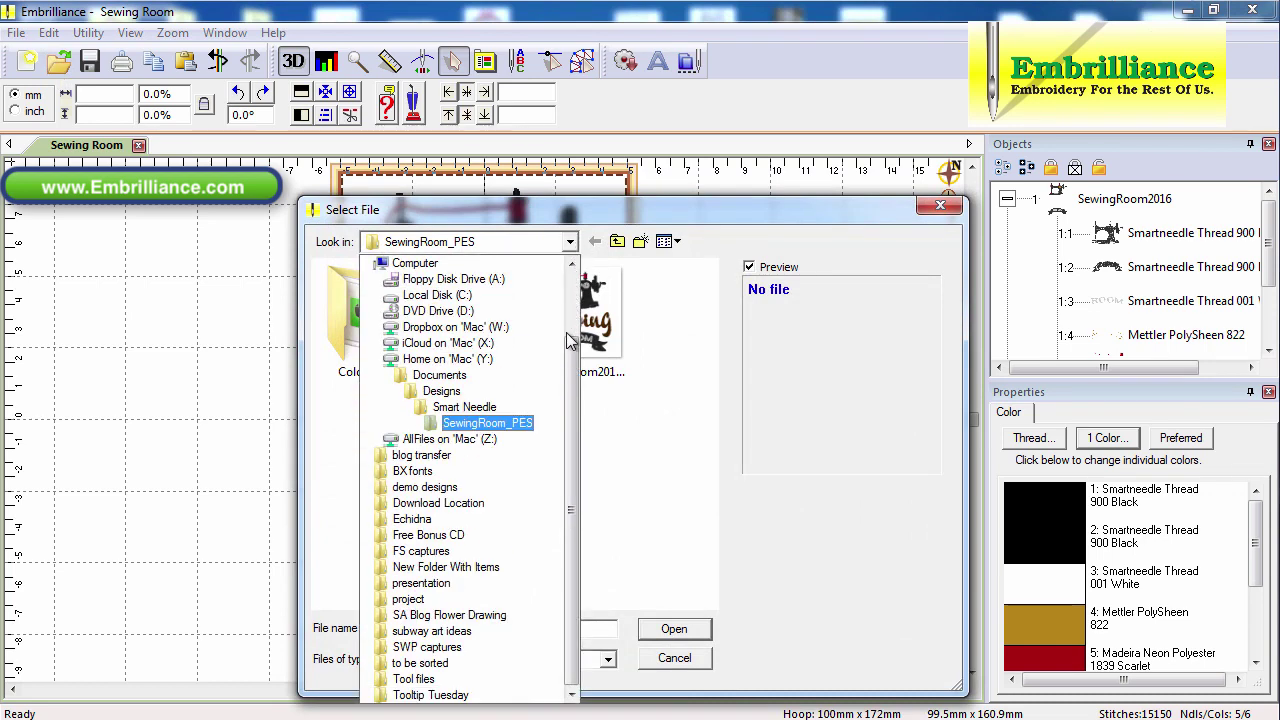
pyautogui.scroll(5, 575, 360)
pyautogui.click(430, 265)
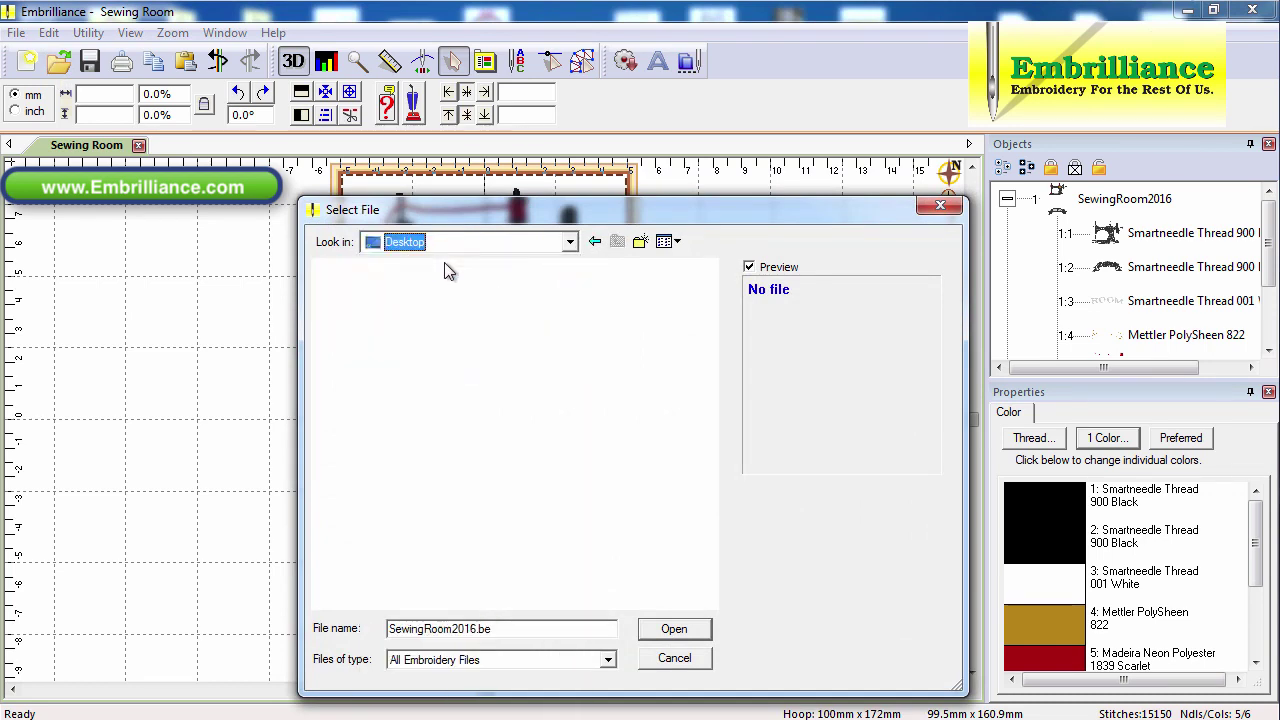
pyautogui.moveTo(711, 304); pyautogui.dragTo(695, 525)
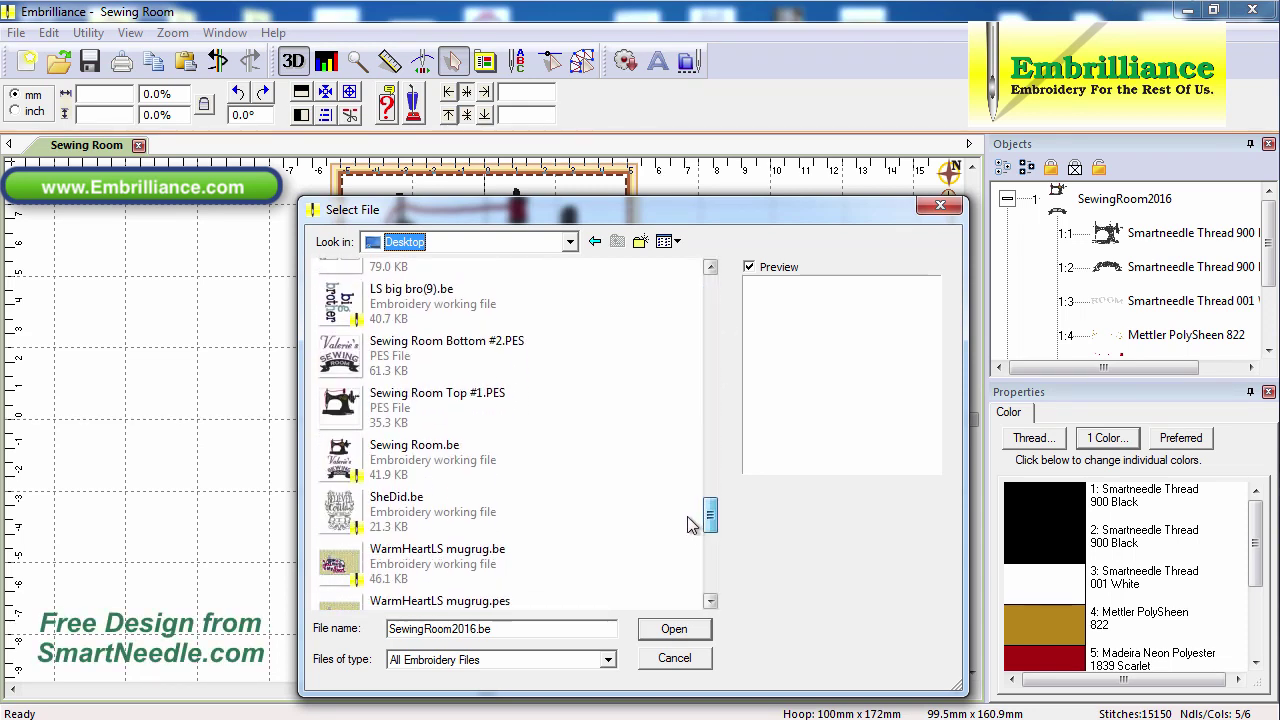
pyautogui.click(344, 358)
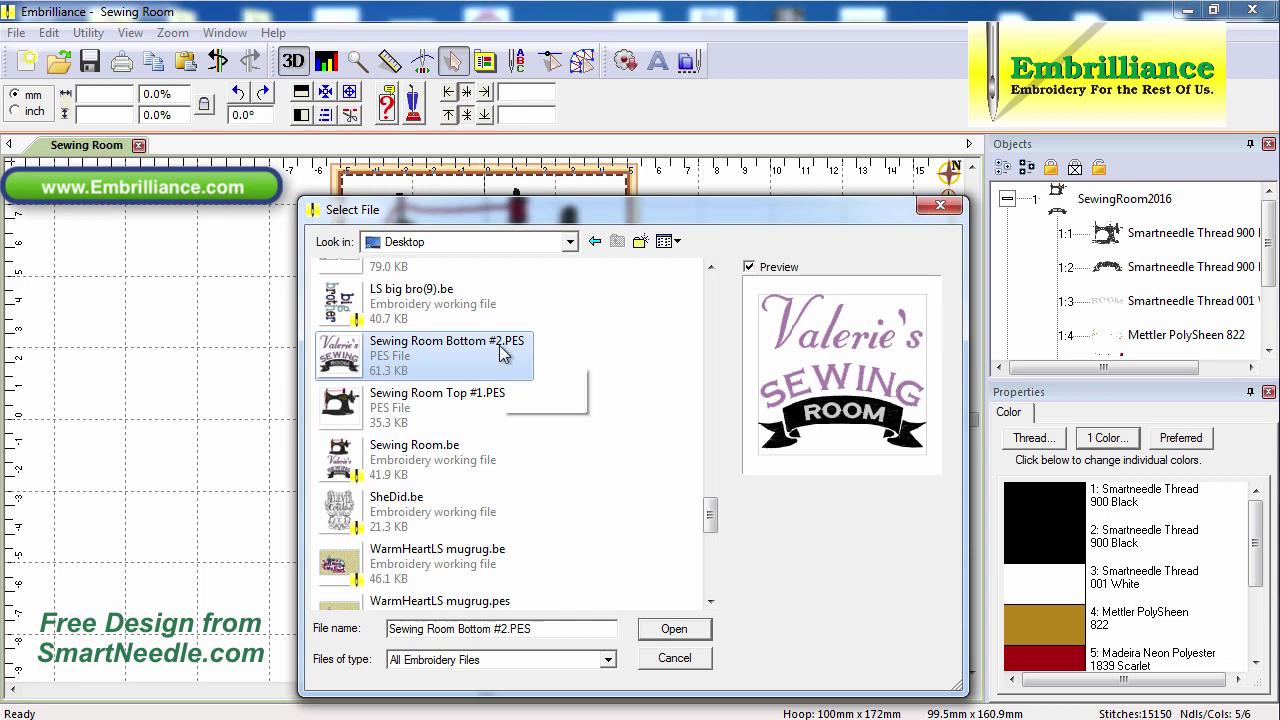
pyautogui.click(352, 413)
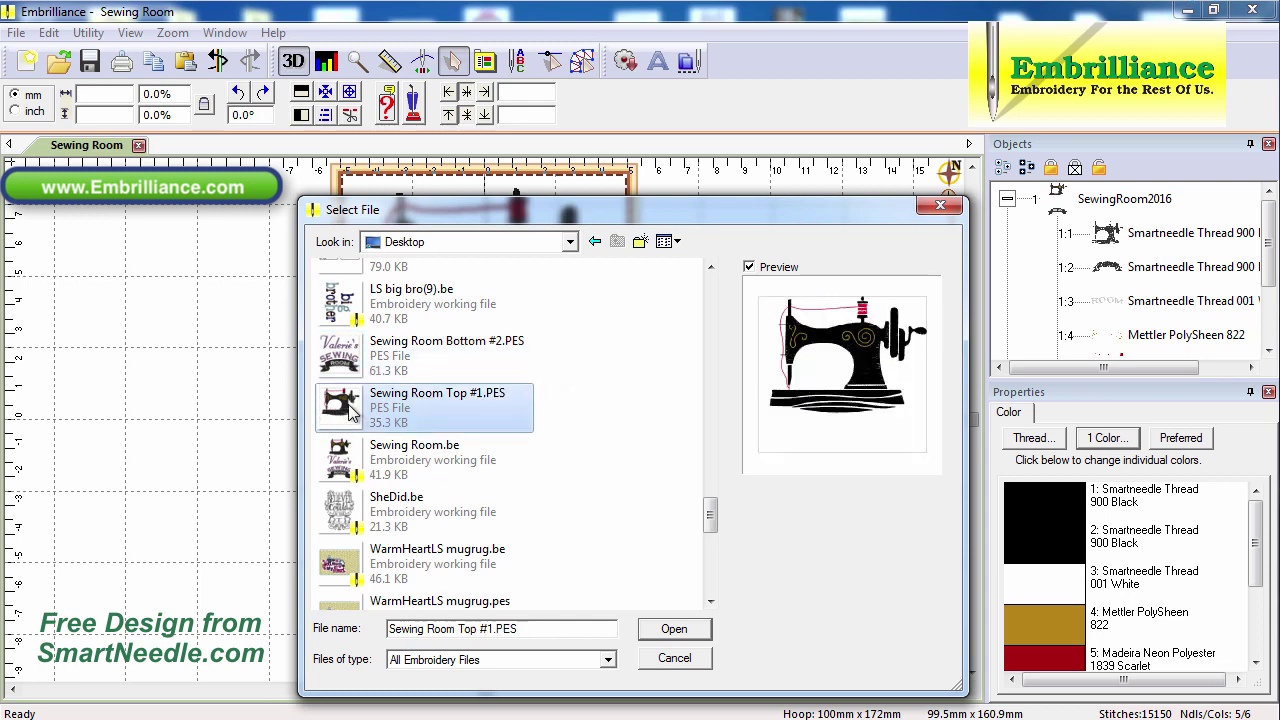
pyautogui.click(350, 462)
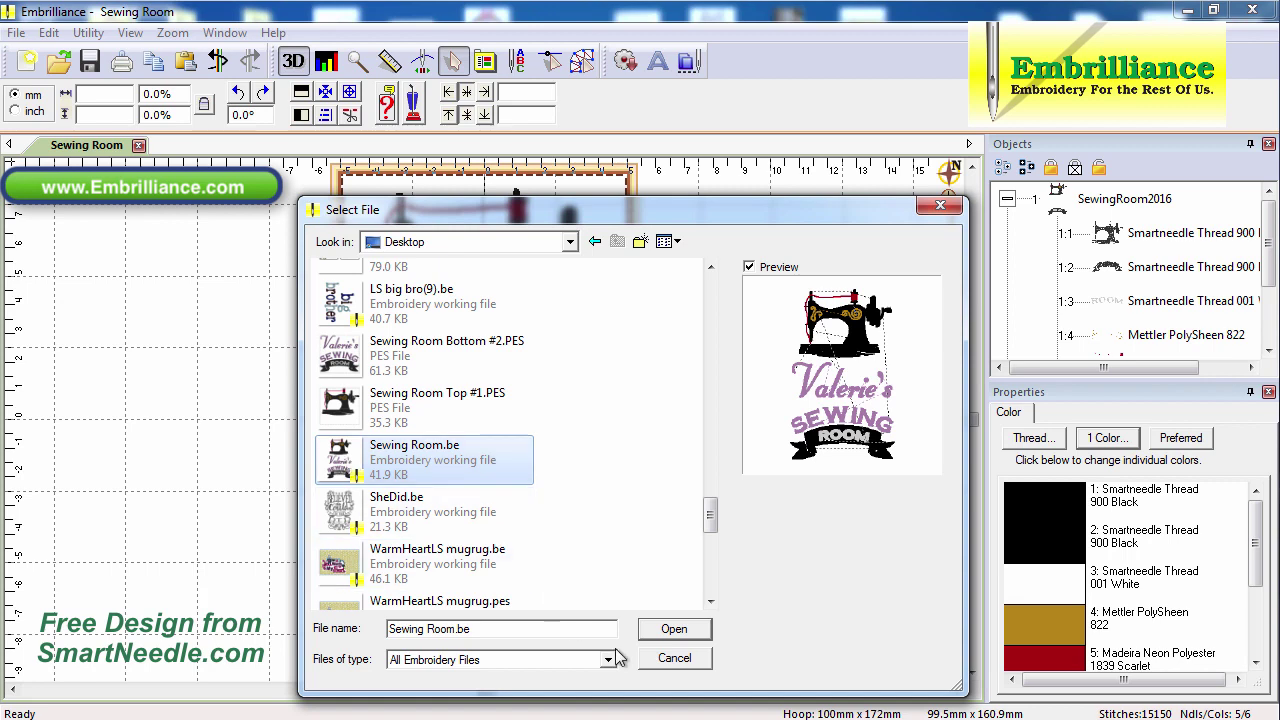
pyautogui.click(664, 660)
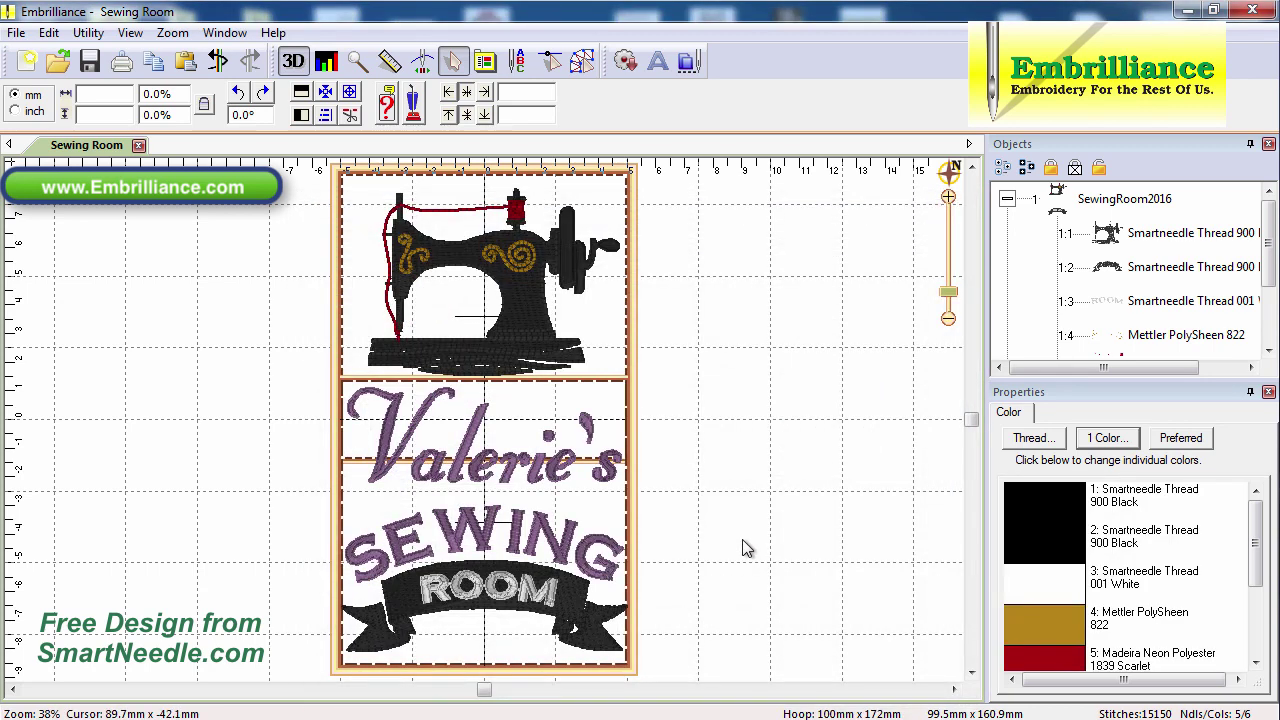